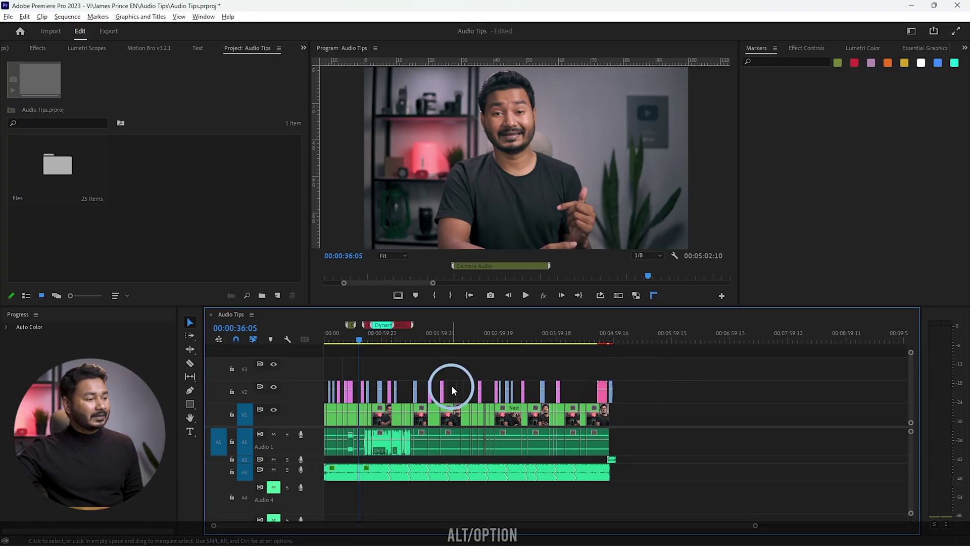
Examine the existing range markers on the Audio Tips sequence, visiting Camera Audio, AKG, Dynamic Mic and the second AKG.
alt+scroll(453, 376, up, 4)
alt+scroll(454, 376, up, 5)
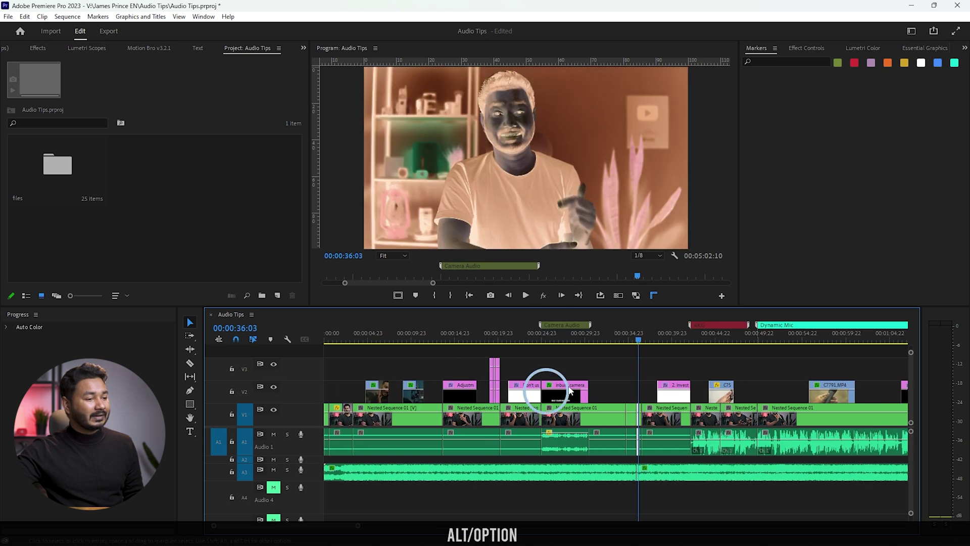
scroll(603, 402, down, 2)
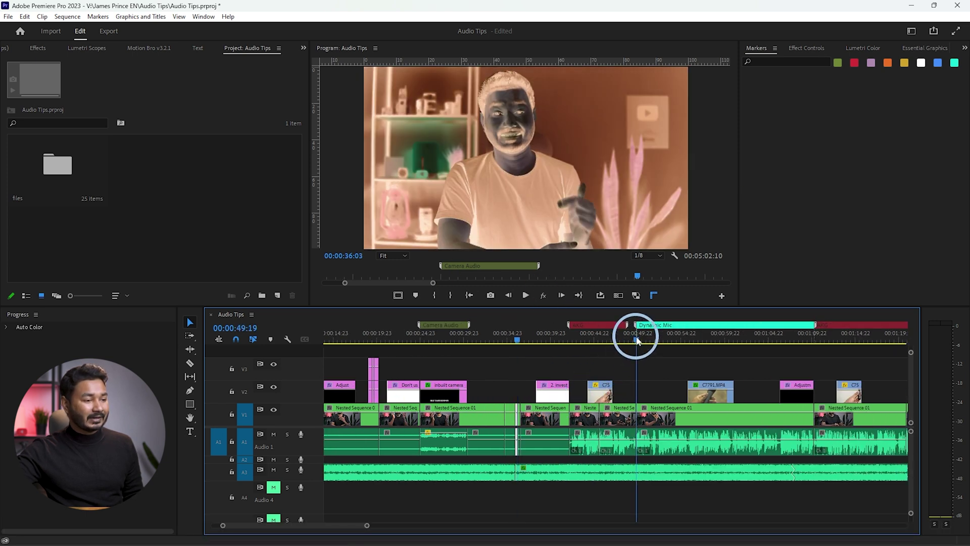
click(654, 343)
alt+scroll(646, 347, down, 3)
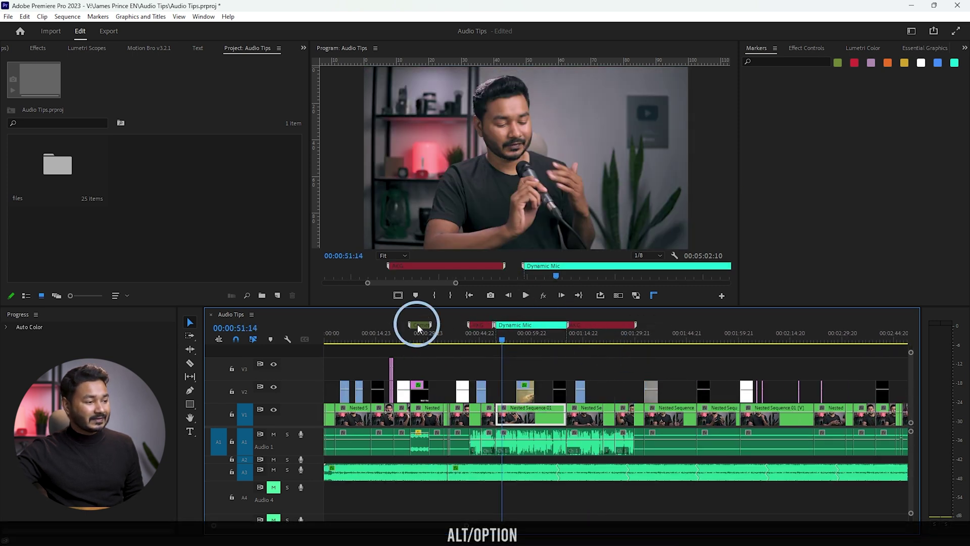
click(417, 326)
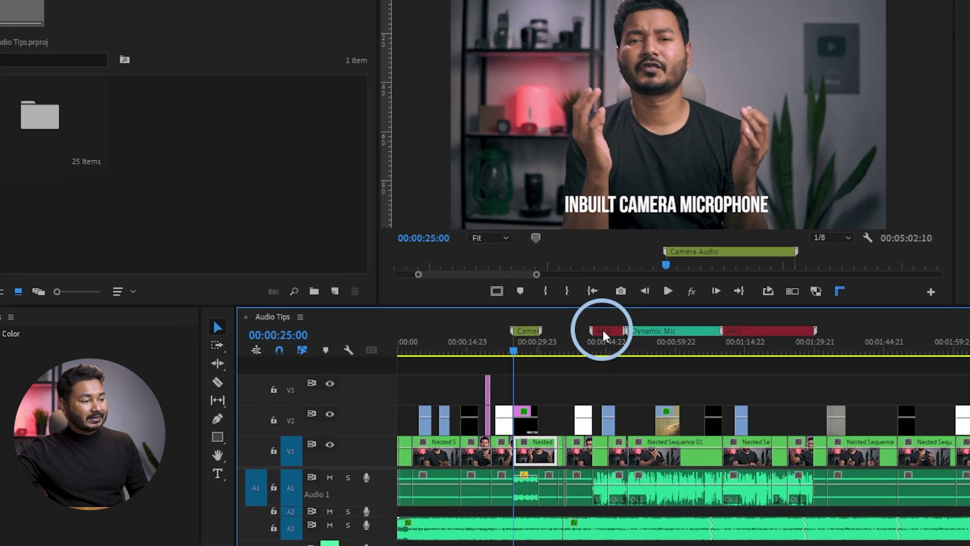
click(474, 325)
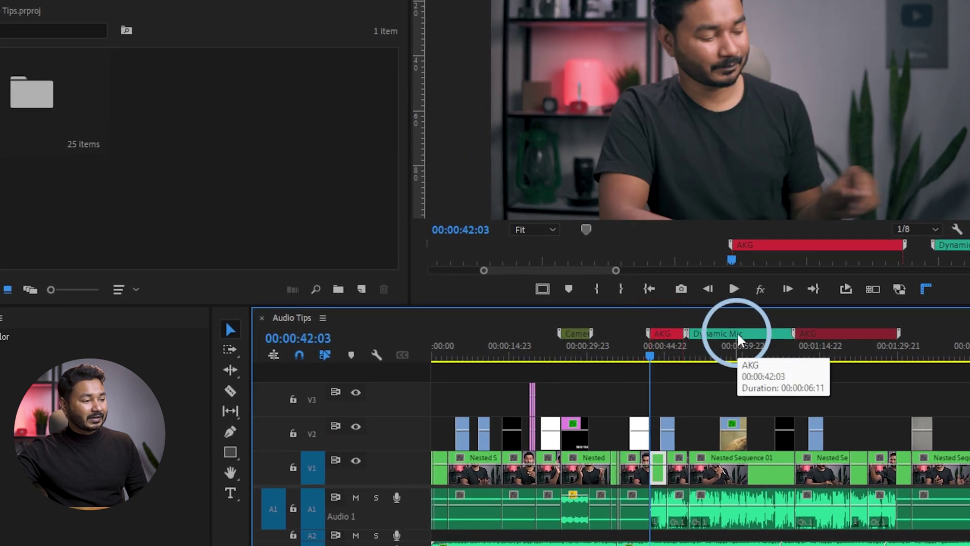
click(736, 333)
click(812, 331)
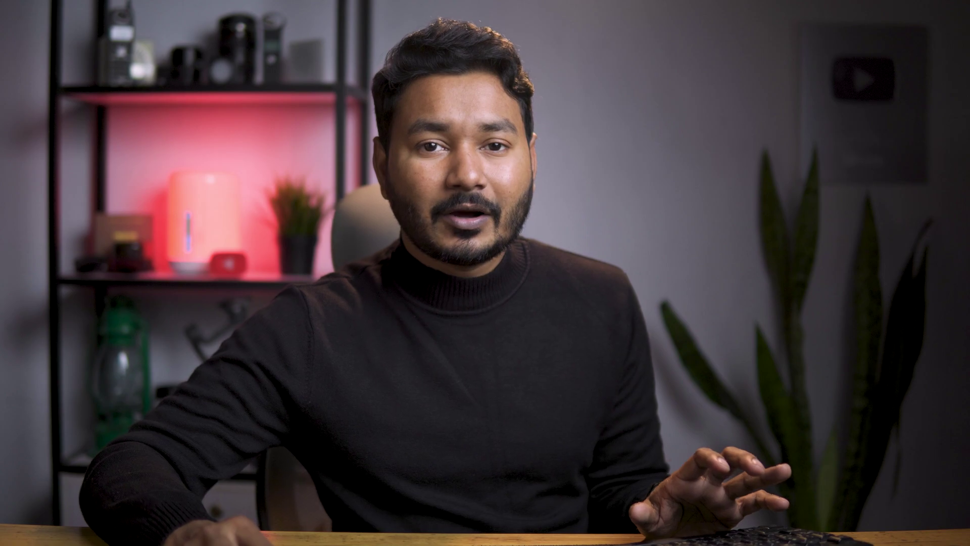
Play to 00:02:48:19, clear the clip selection, and add a sequence marker at that frame.
click(535, 341)
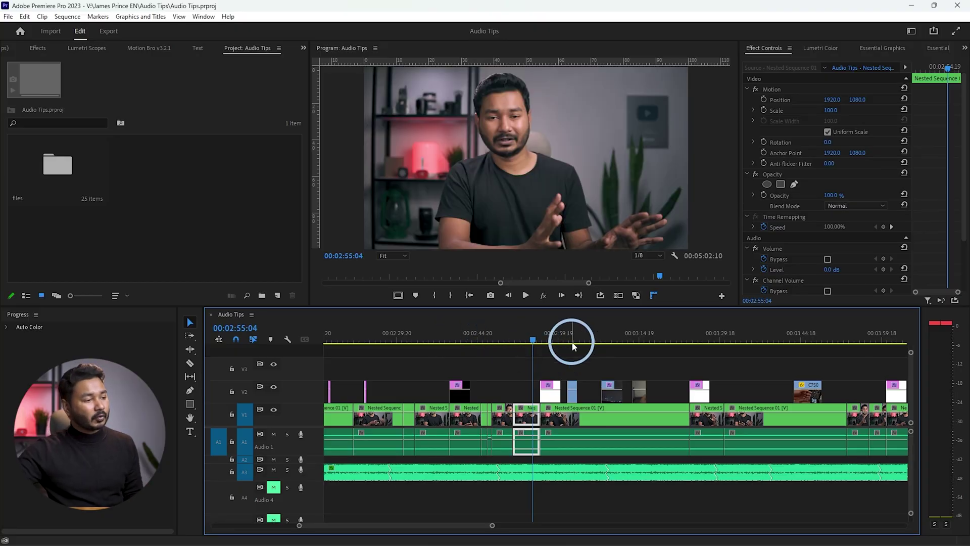
alt+scroll(574, 346, down, 5)
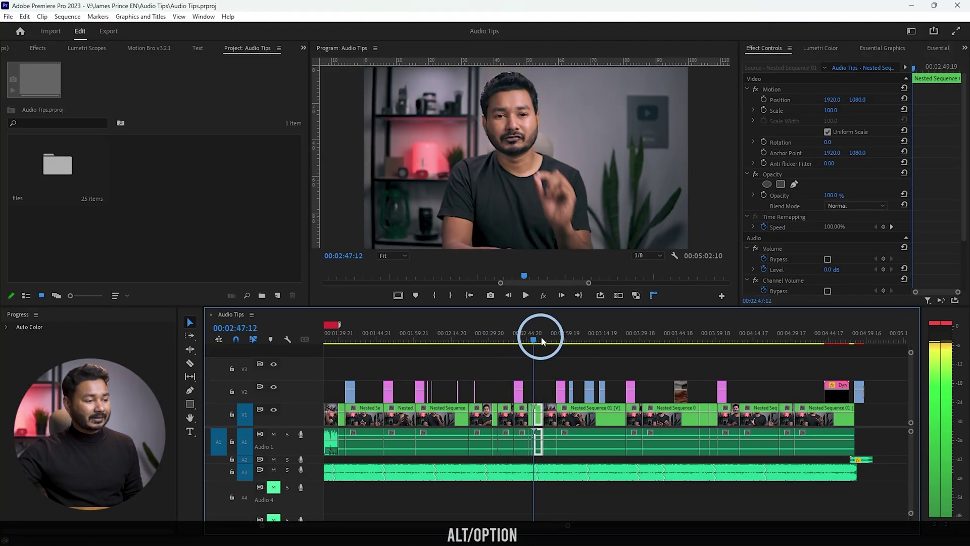
alt+scroll(540, 342, up, 5)
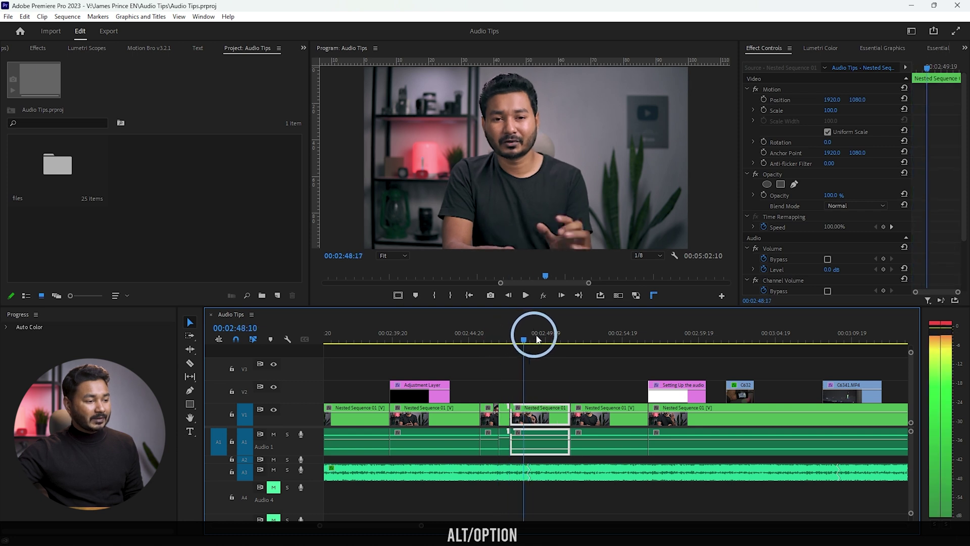
key(space)
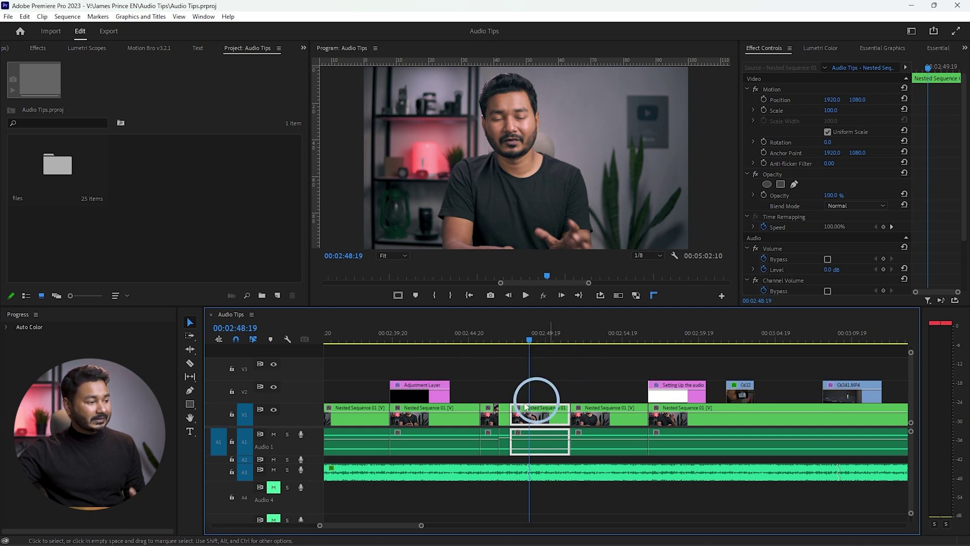
click(545, 369)
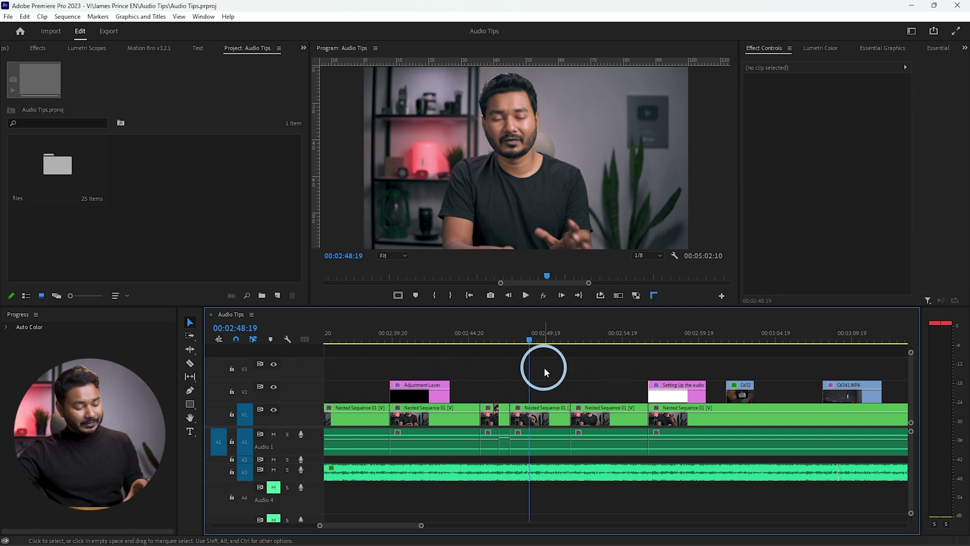
key(m)
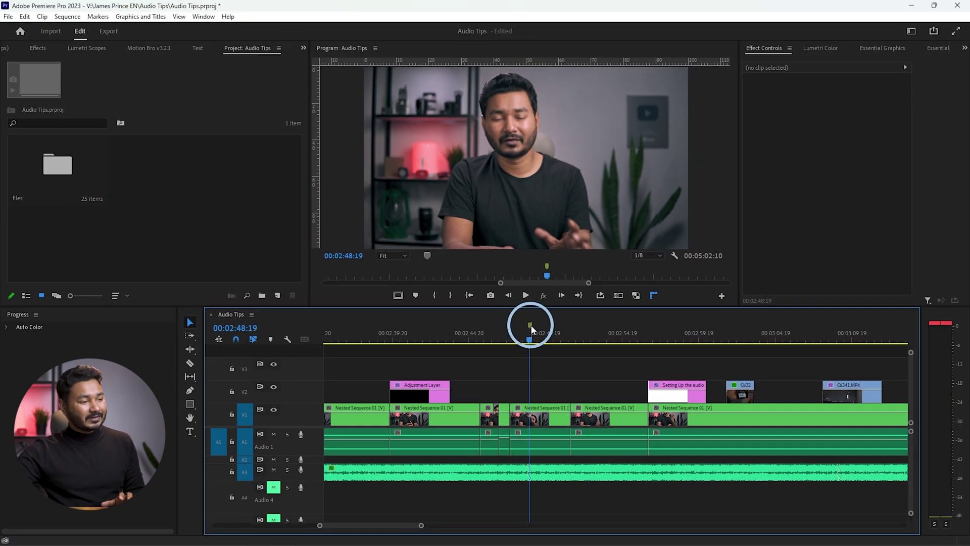
Name the marker at 00:02:48:19 "Add a broll".
double_click(530, 325)
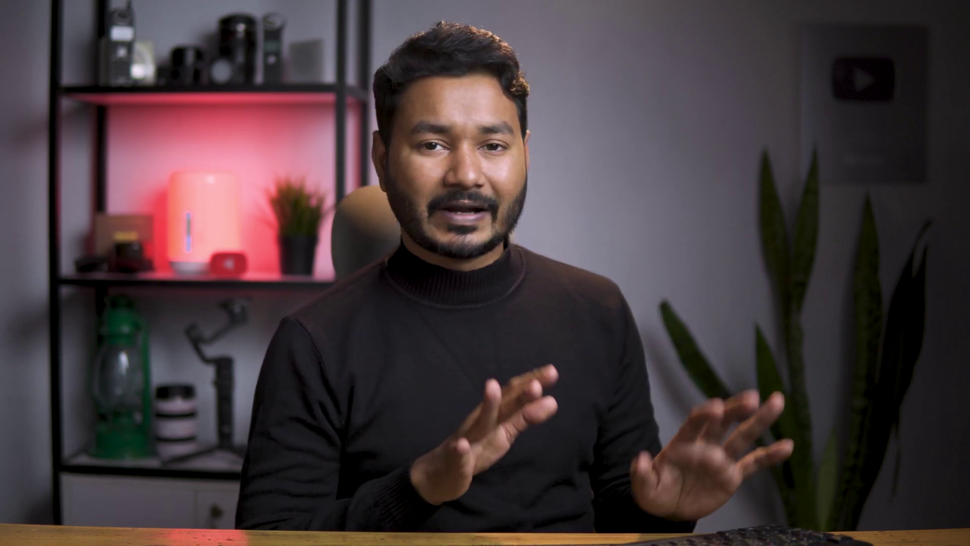
text(Add a )
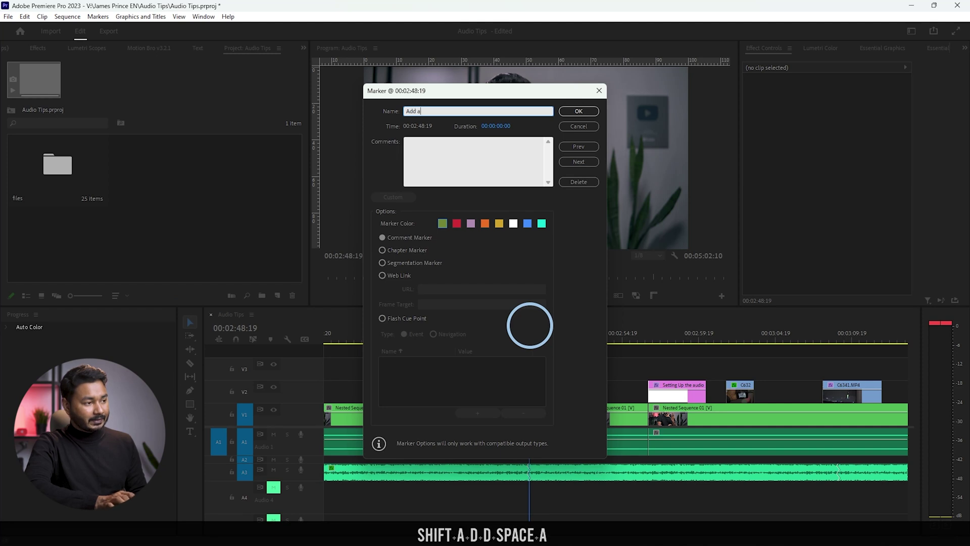
text(bro)
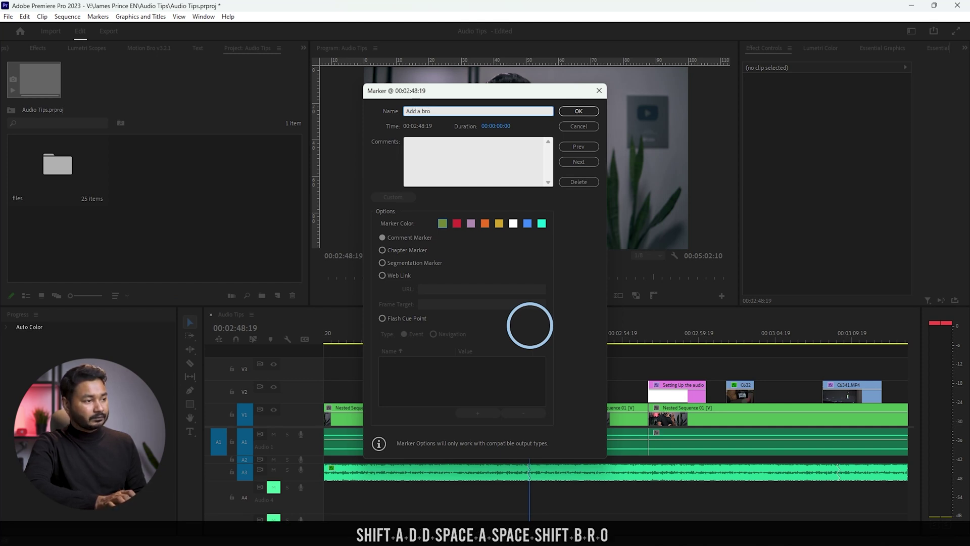
text(ll)
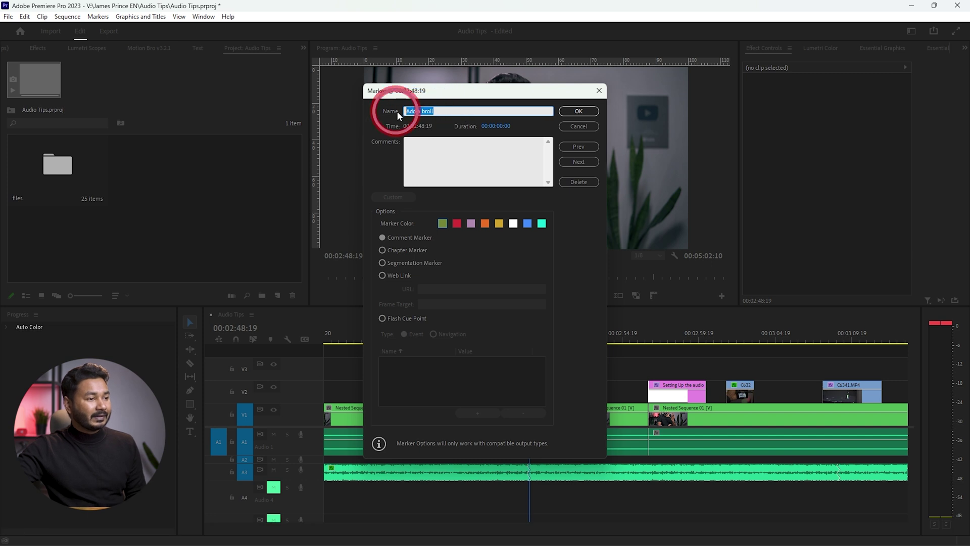
click(586, 112)
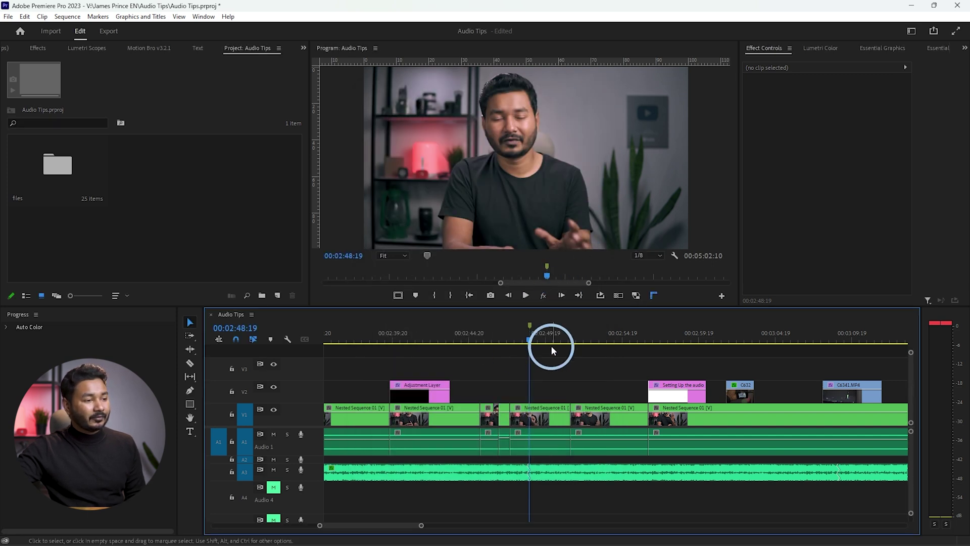
Change the color of the "Add a broll" marker to red.
double_click(530, 326)
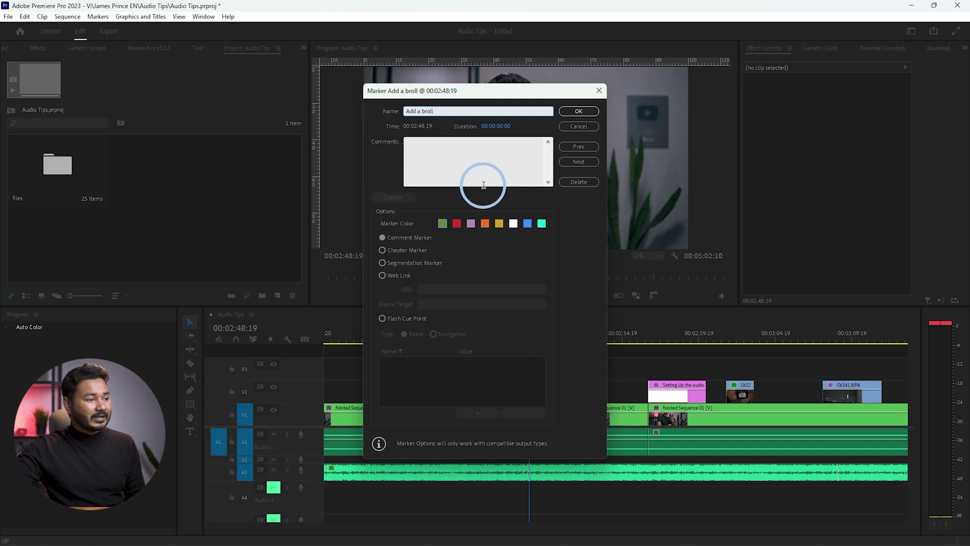
click(457, 223)
click(585, 113)
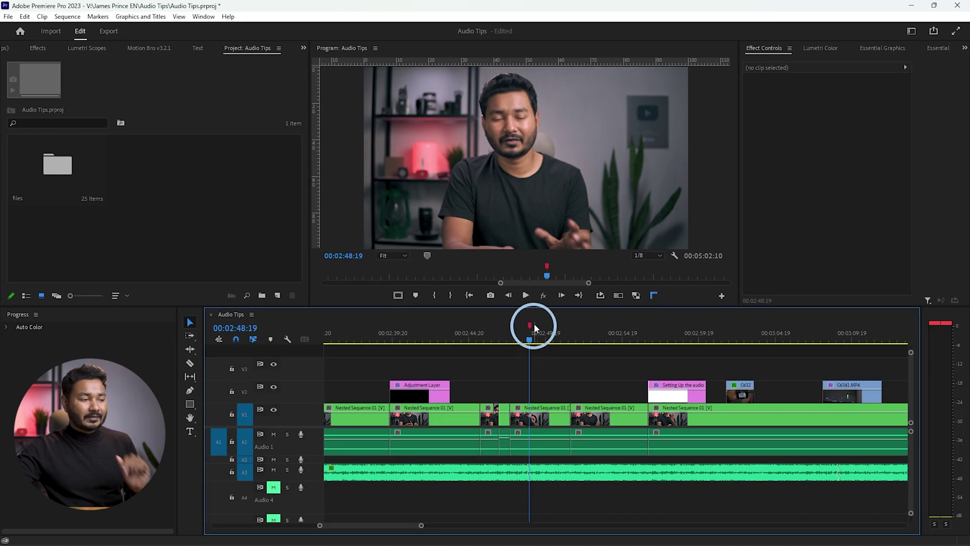
Switch the "Add a broll" marker to the Web Link type and make its URL ready for entry.
double_click(530, 326)
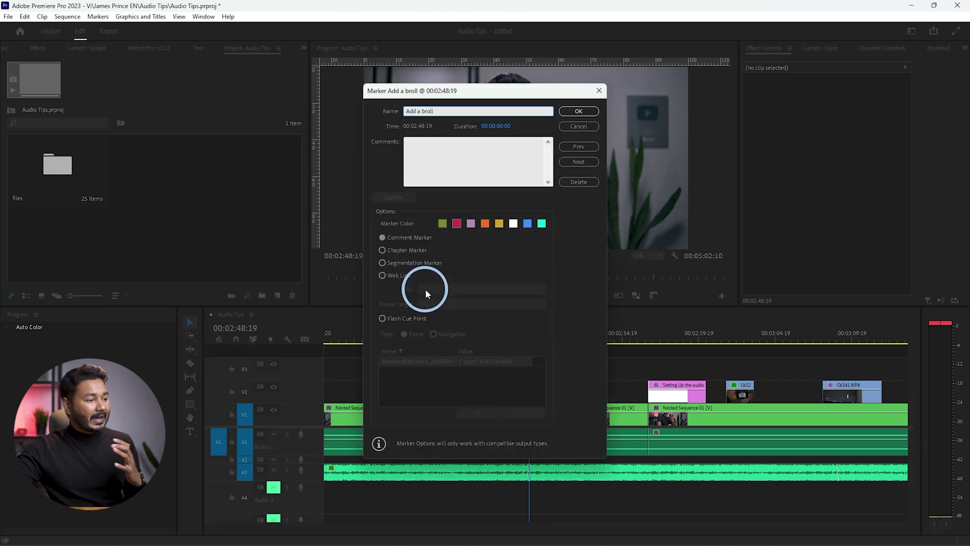
click(404, 275)
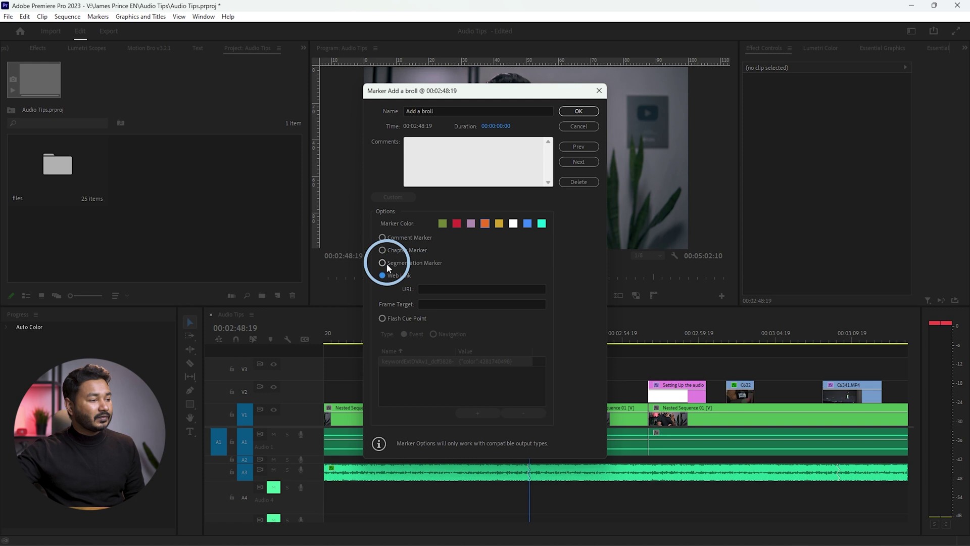
click(396, 275)
click(442, 289)
click(442, 289)
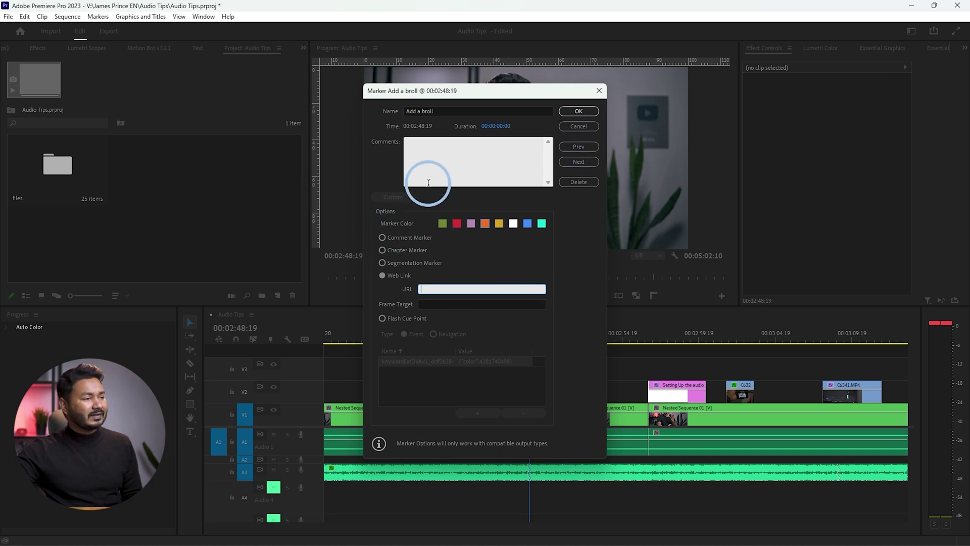
Return the marker to the Comment Marker type, enter the trial comment "dajdg", erase it, and accept the settings.
click(406, 237)
click(467, 165)
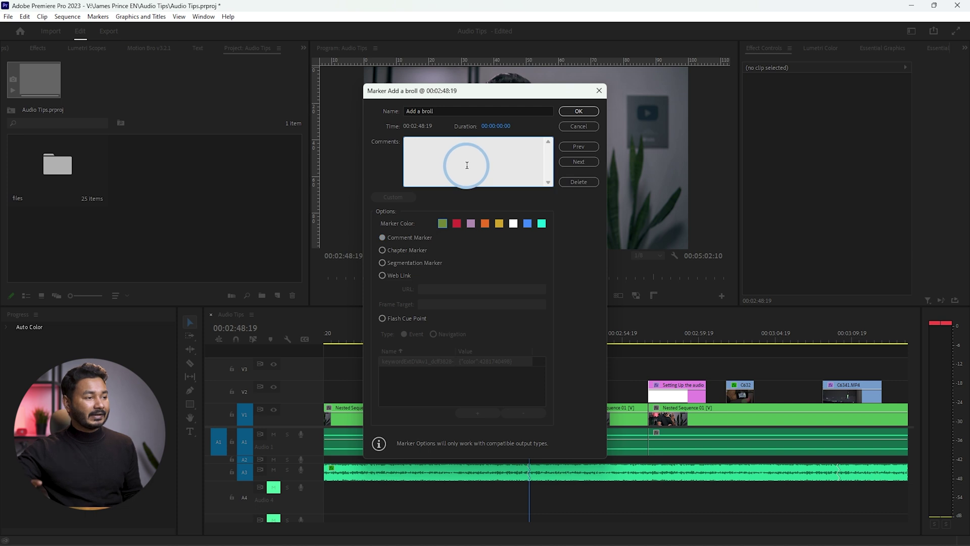
text(dajdg)
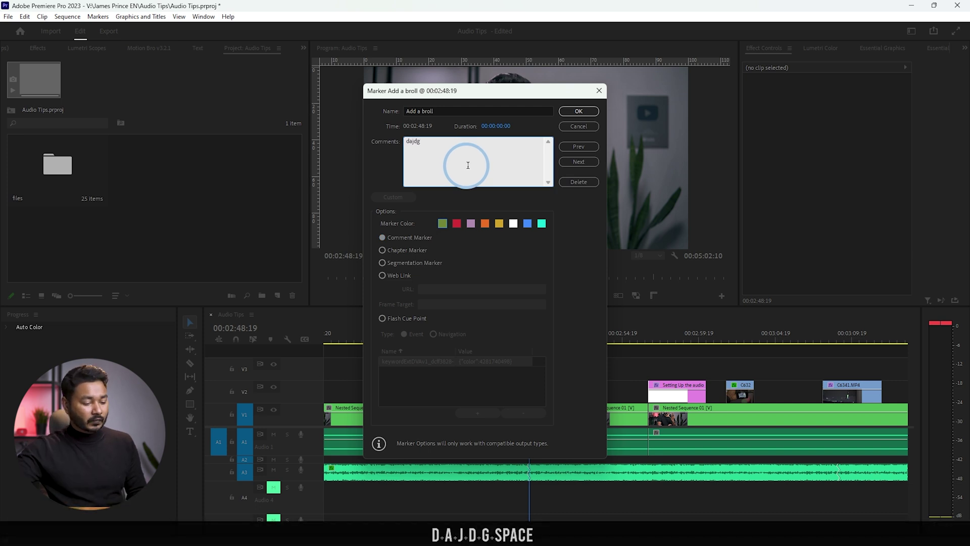
key(BackSpace)
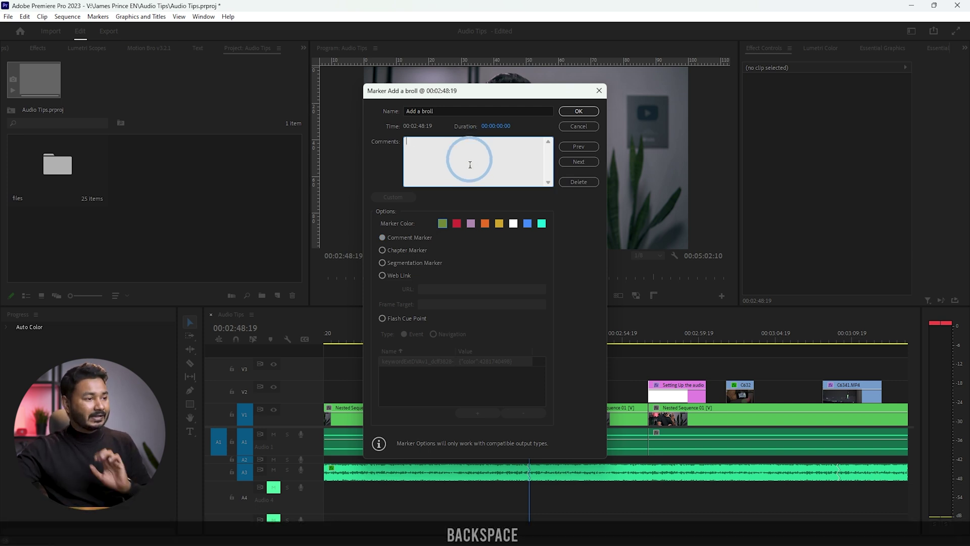
click(579, 111)
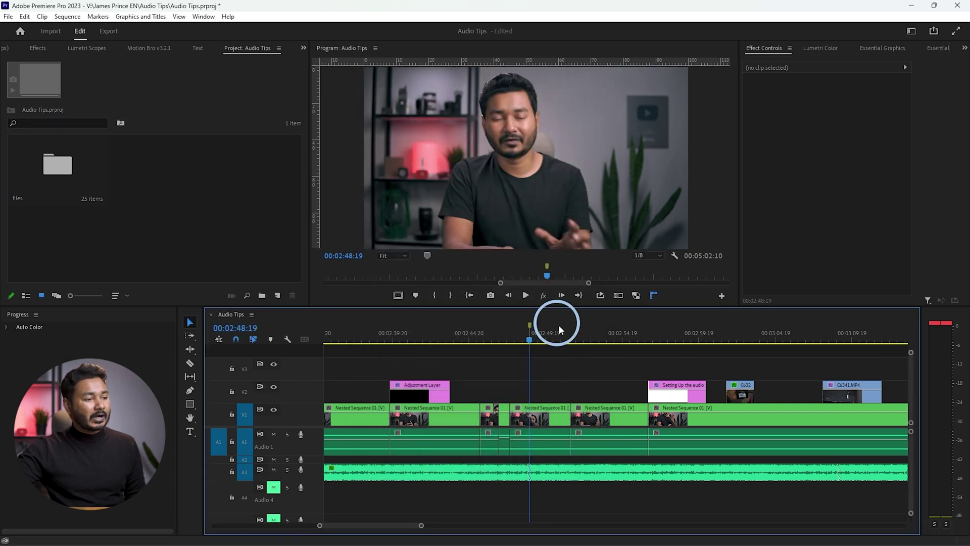
Set the "Add a broll" comment marker's color to red.
double_click(529, 327)
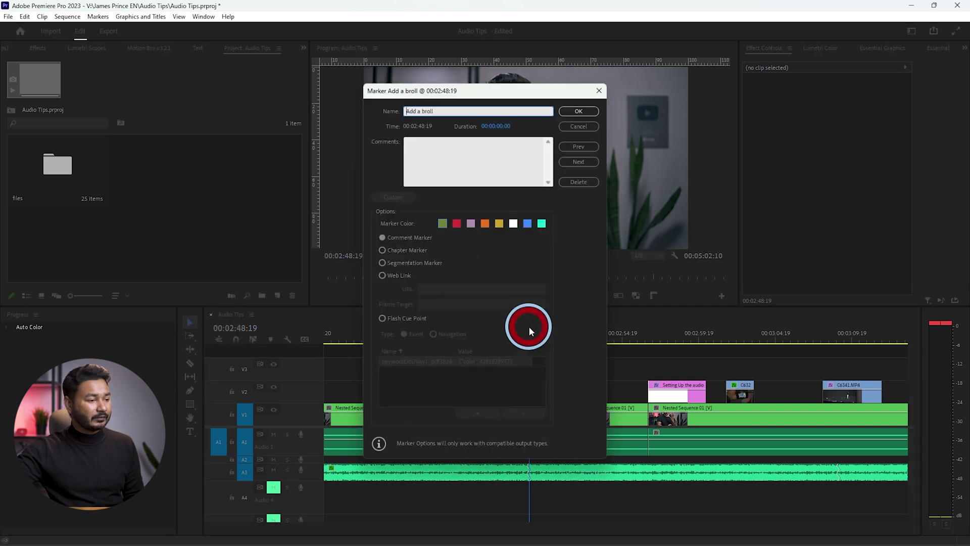
click(457, 223)
click(579, 111)
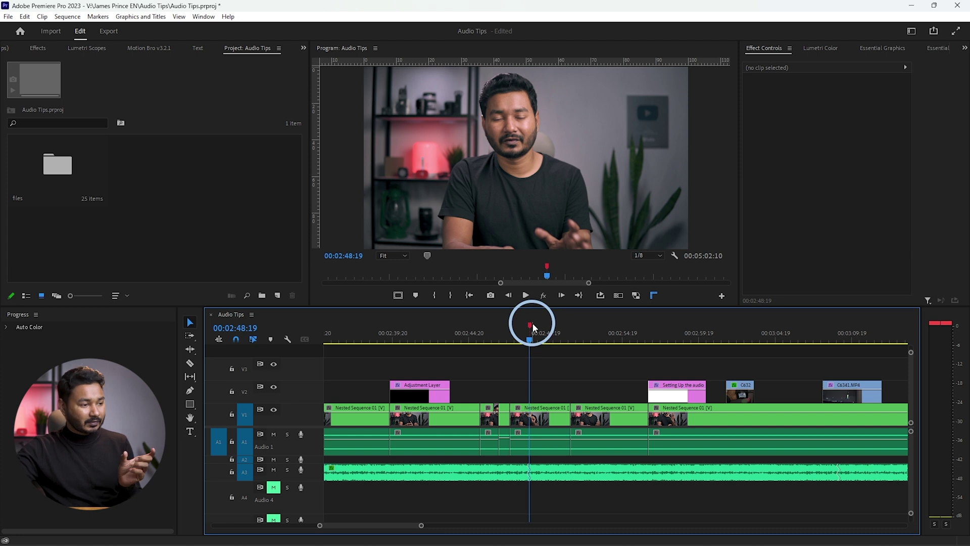
Stretch the red "Add a broll" marker into a range about 00:00:02:16 long, starting at 00:02:48:19.
key(d)
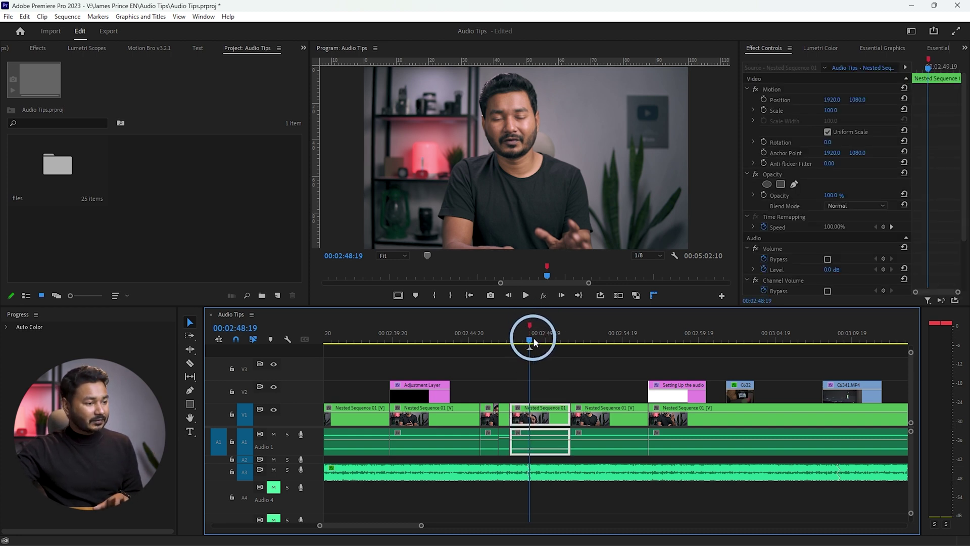
mouse_move(535, 328)
mouse_down()
mouse_move(574, 332)
mouse_move(537, 336)
mouse_up()
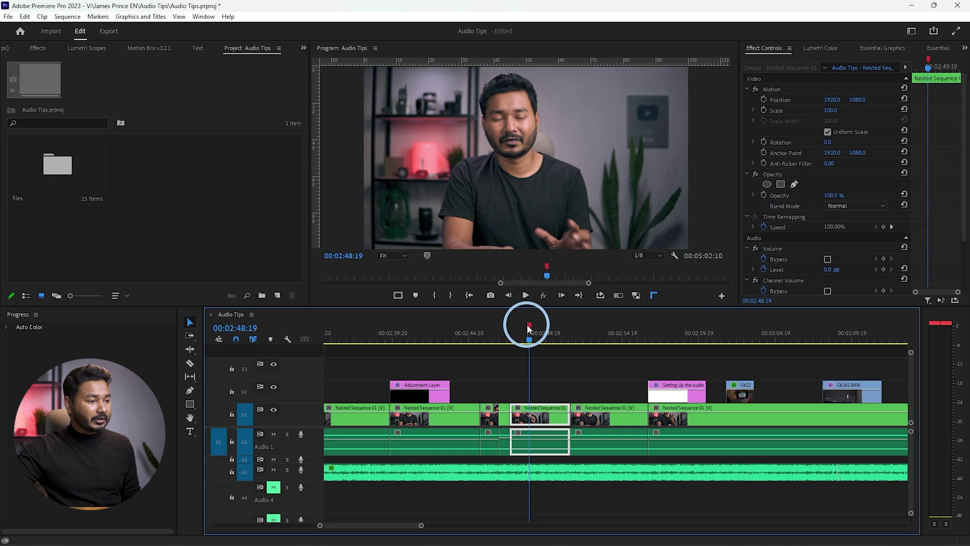
drag(529, 326, 572, 328)
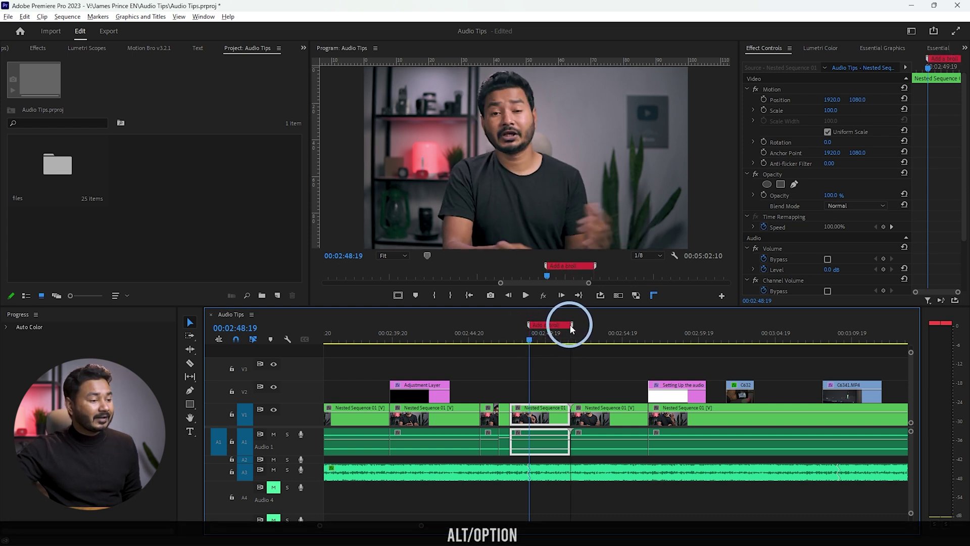
Check where the "Add a broll" range ends and review its duration in the marker settings without changing anything.
click(570, 336)
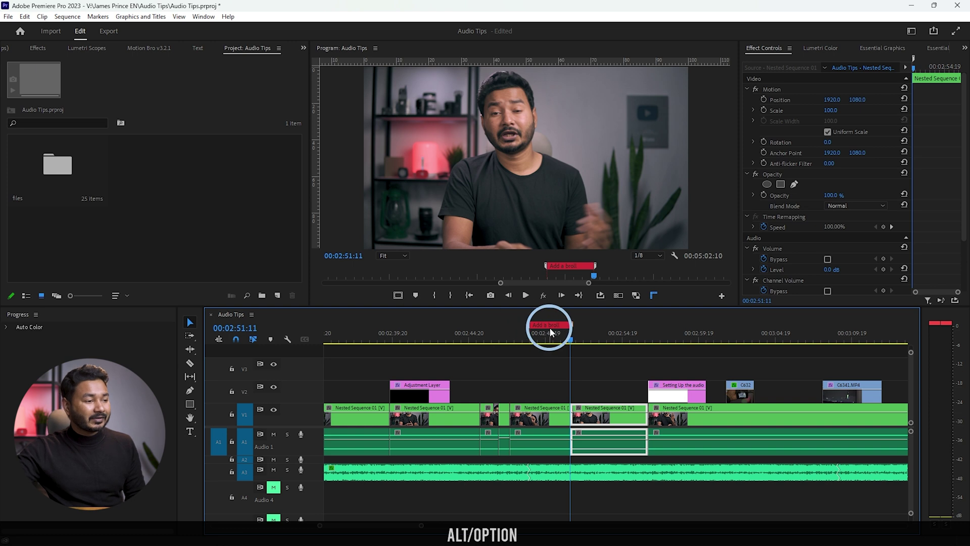
double_click(550, 323)
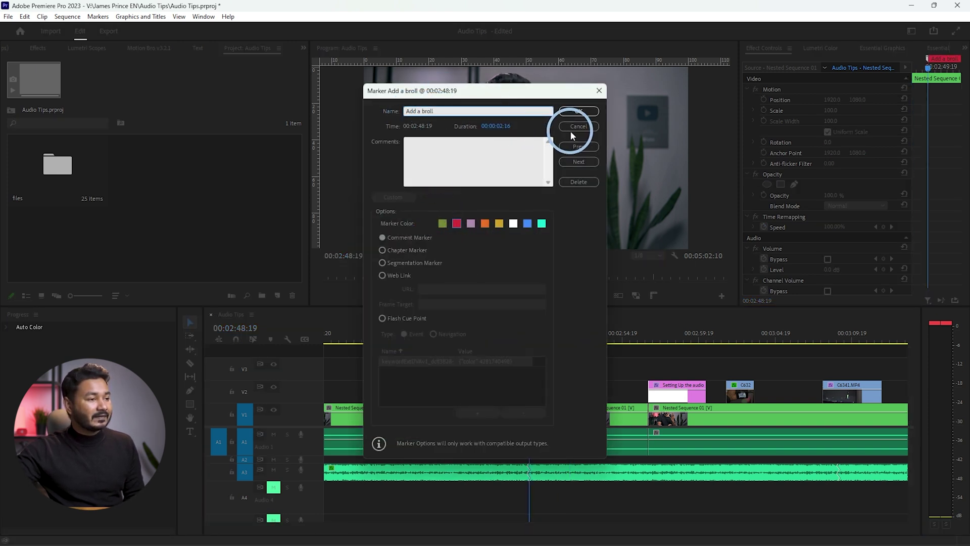
click(576, 127)
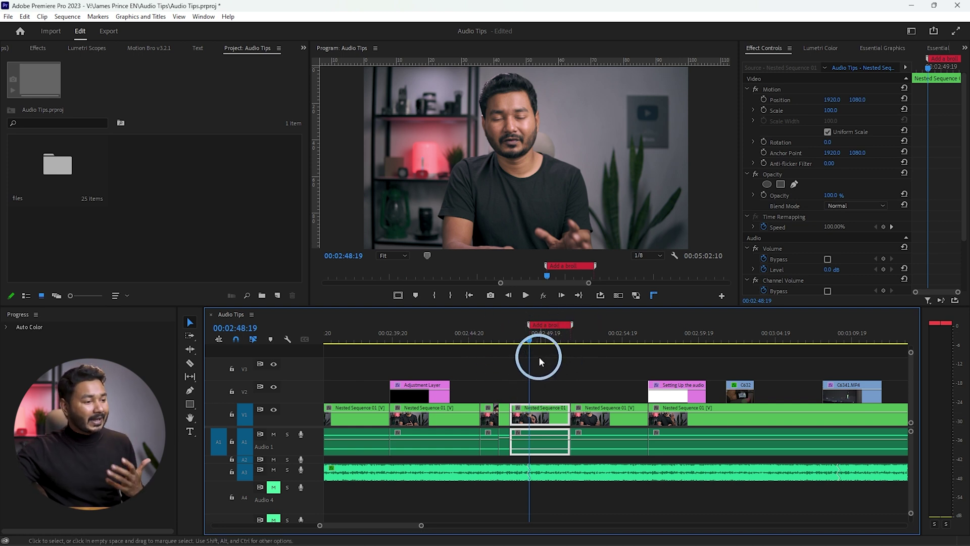
mouse_move(551, 327)
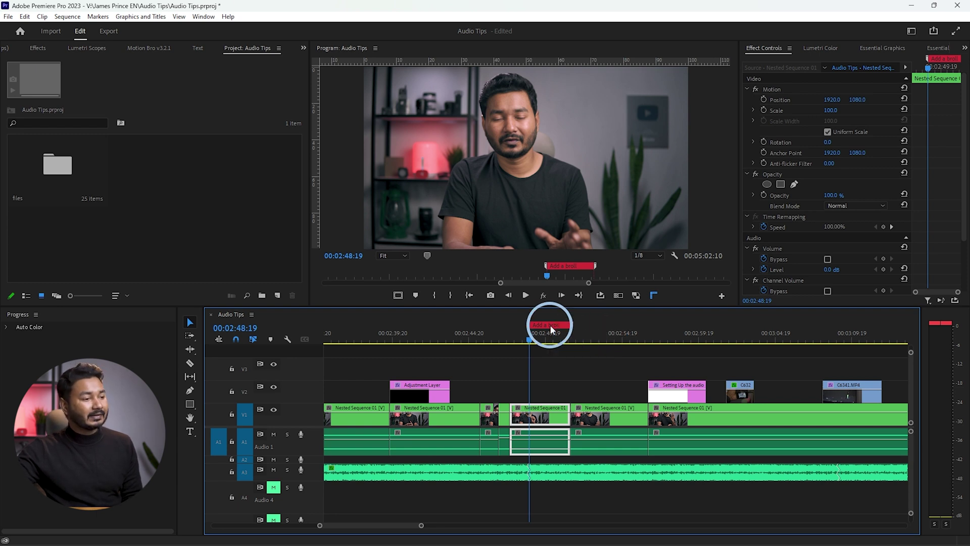
Clear the selected "Add a broll" marker, and clear all remaining markers from the Audio Tips sequence.
right_click(551, 325)
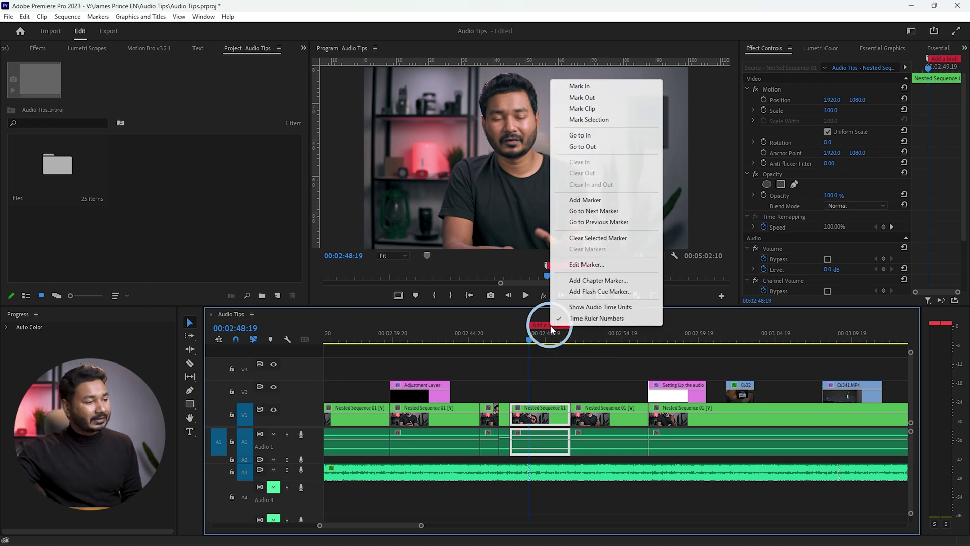
click(625, 244)
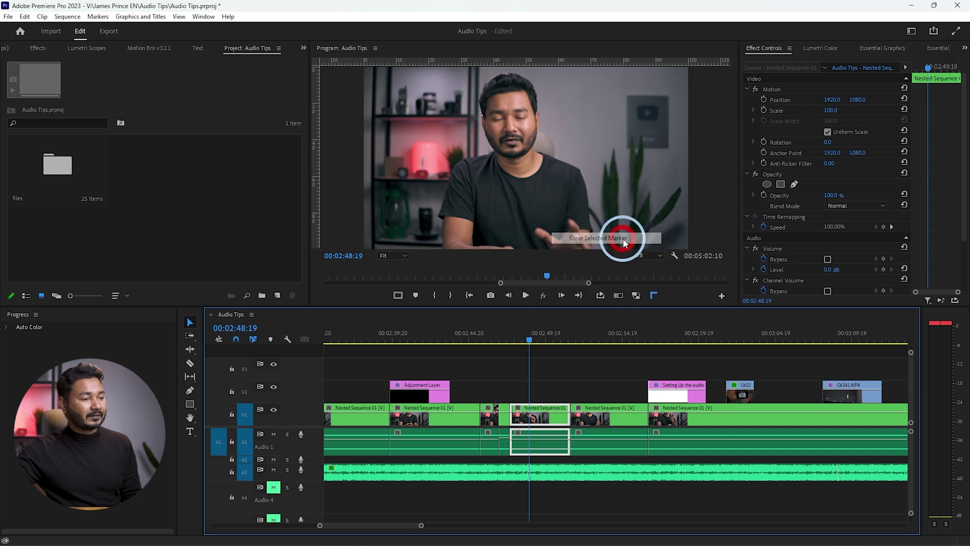
click(526, 356)
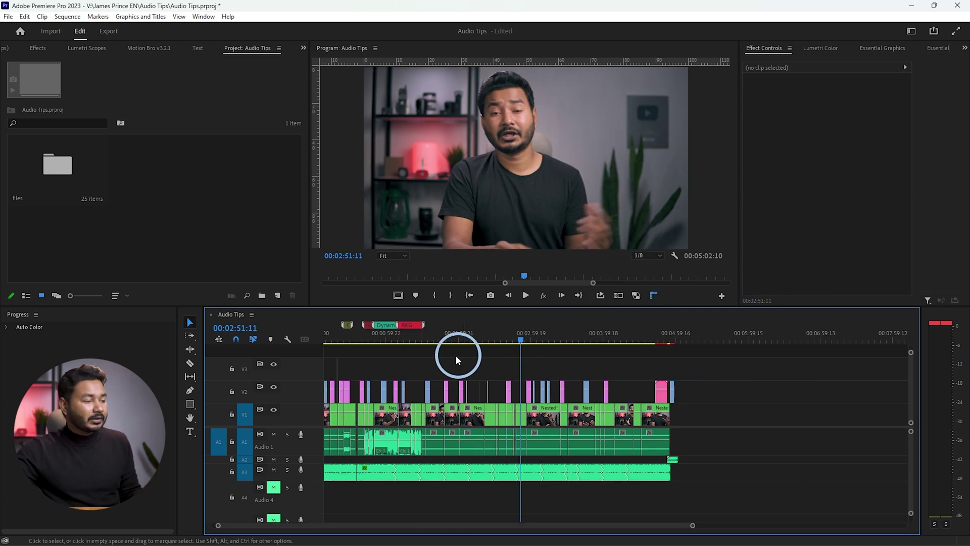
right_click(524, 340)
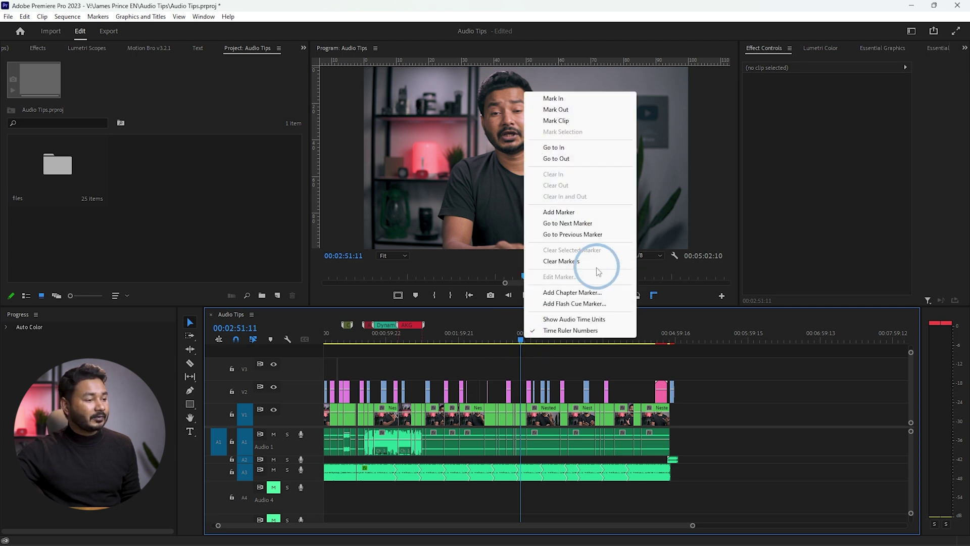
click(563, 262)
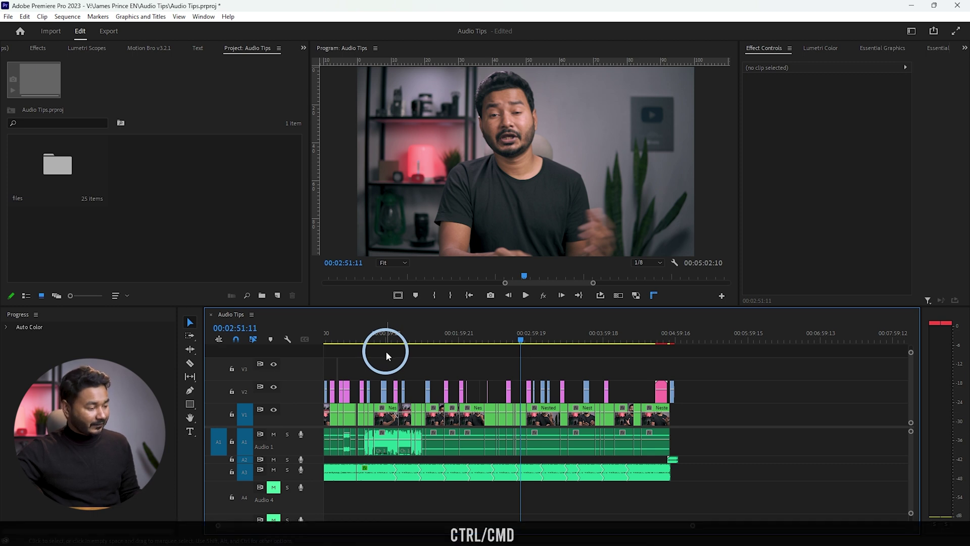
Undo both marker deletions in the sequence.
key(ctrl+z)
key(alt)
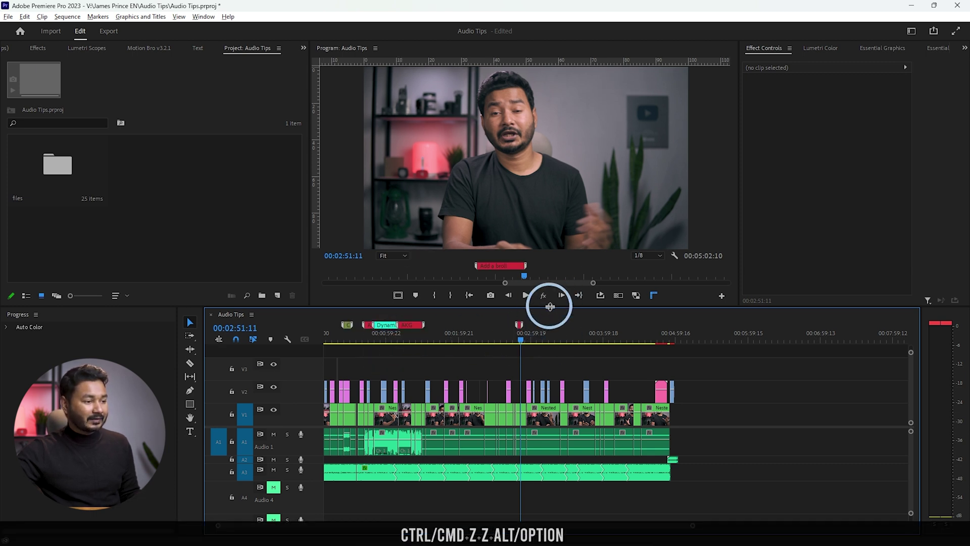
Open the Markers panel for the Audio Tips sequence.
scroll(520, 344, up, 6)
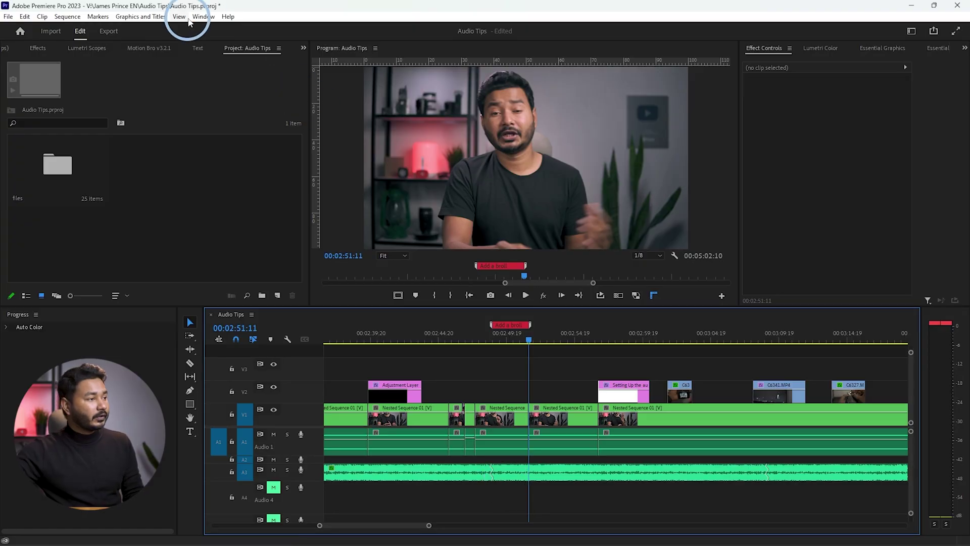
click(197, 16)
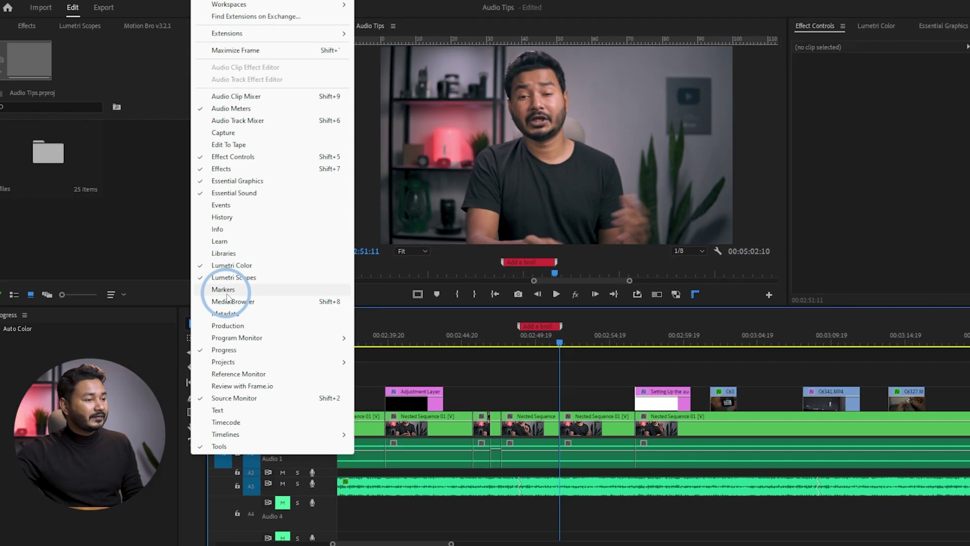
click(245, 280)
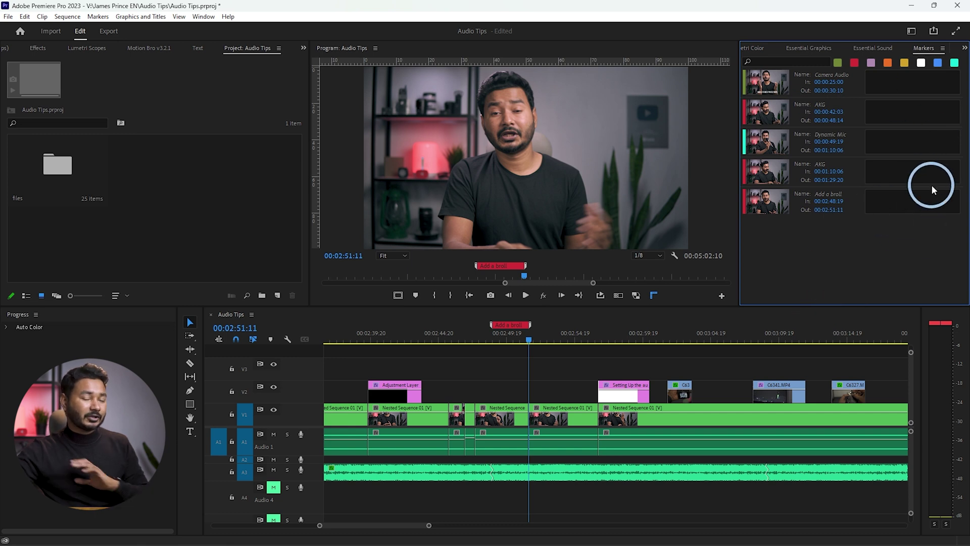
Jump between the Camera Audio and Dynamic Mic markers from the marker list and view their locations in the timeline.
click(801, 84)
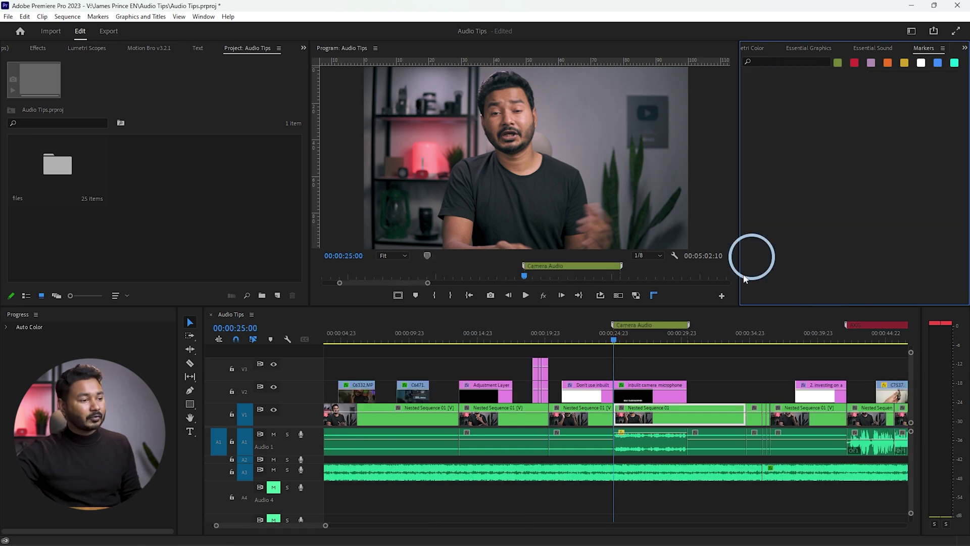
click(665, 362)
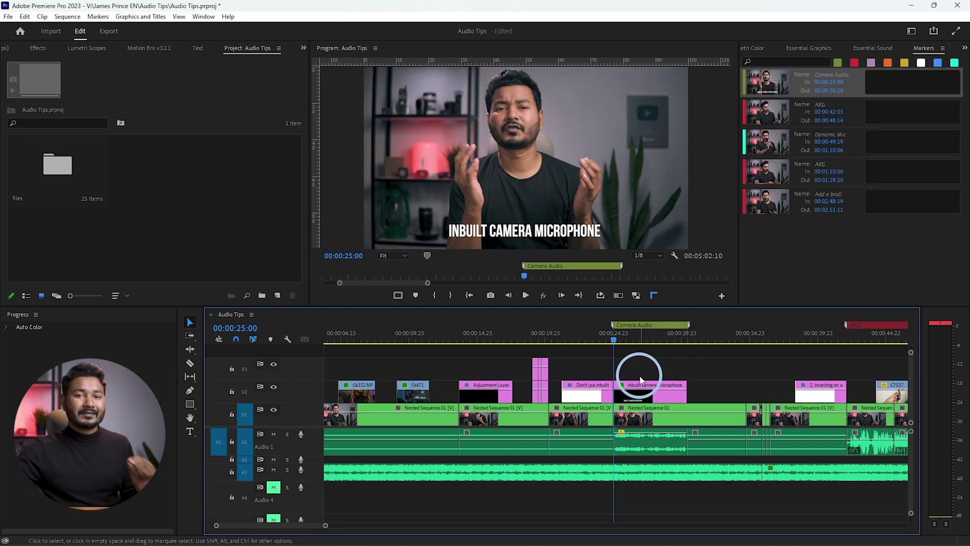
click(772, 141)
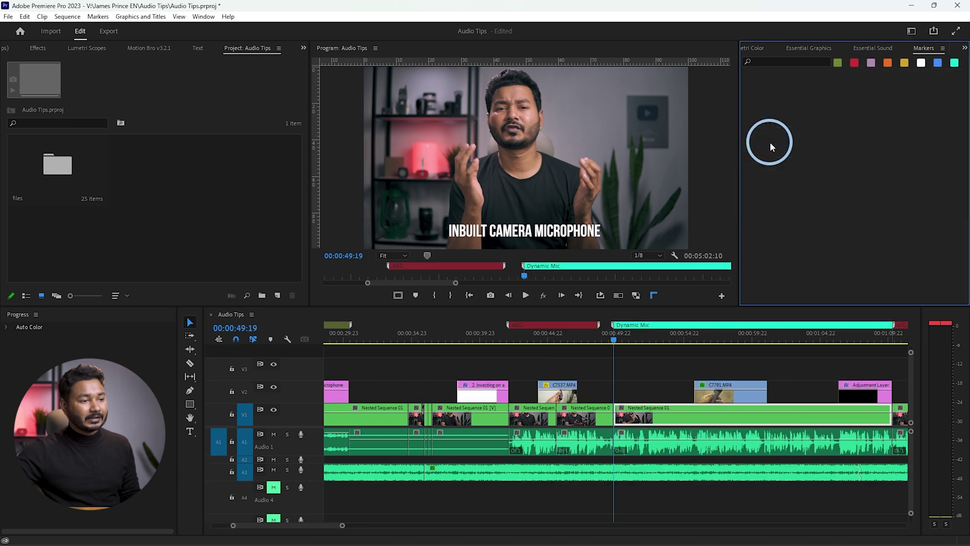
click(650, 384)
key(minus)
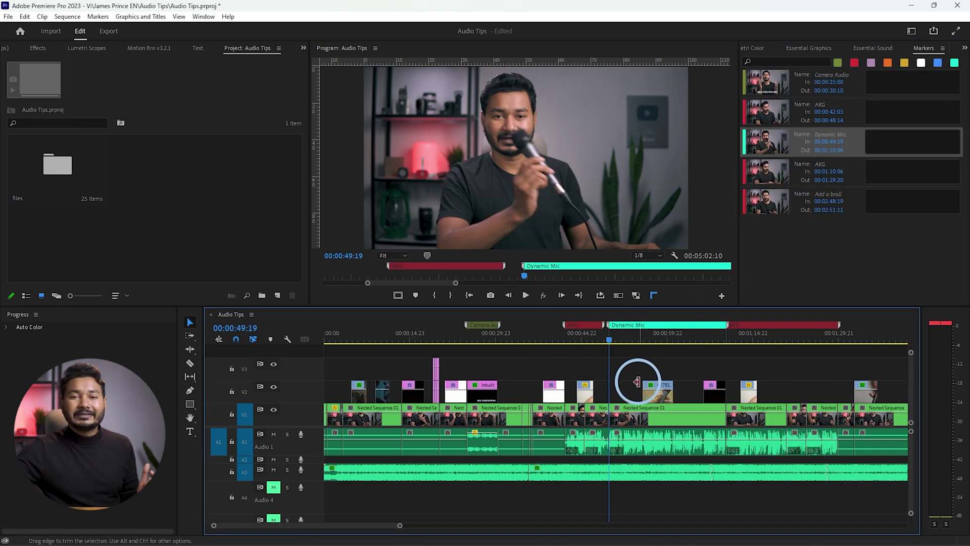
click(923, 93)
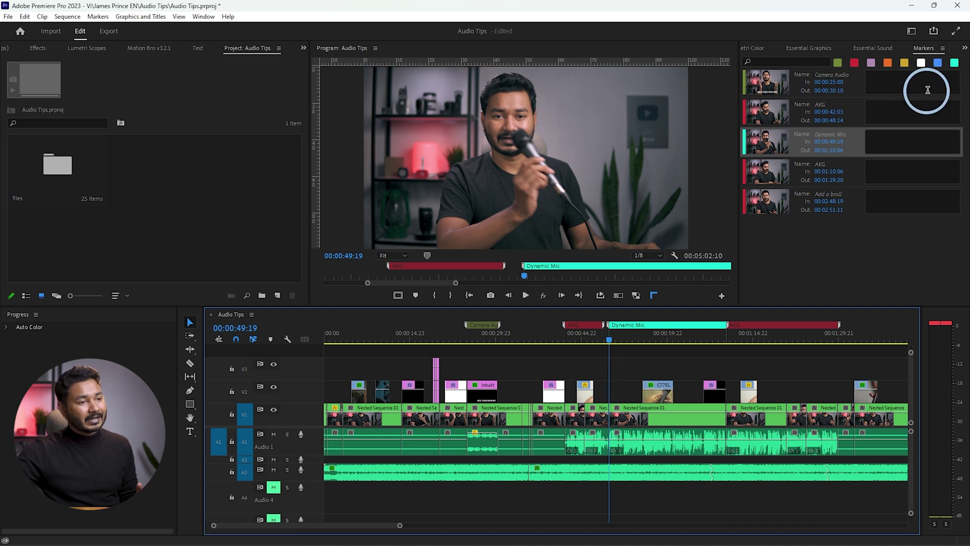
click(600, 354)
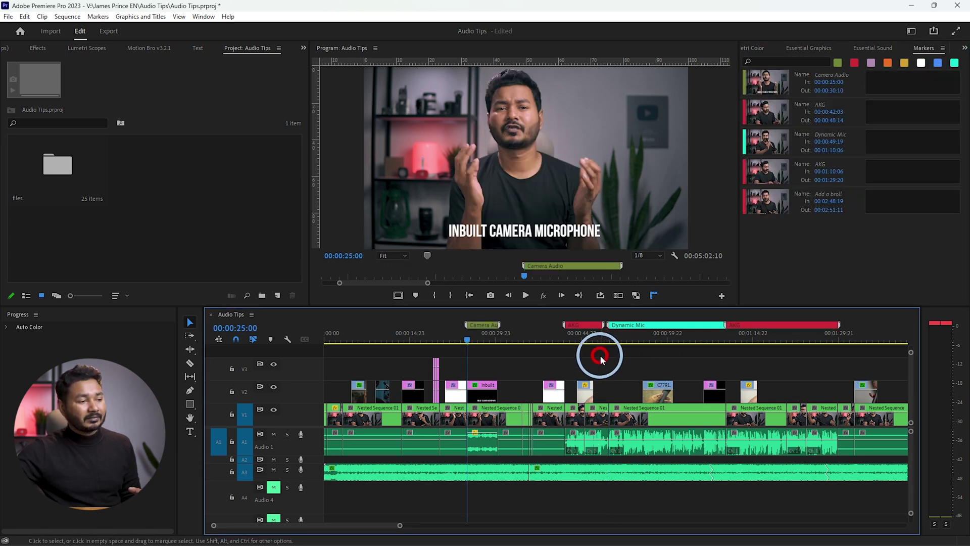
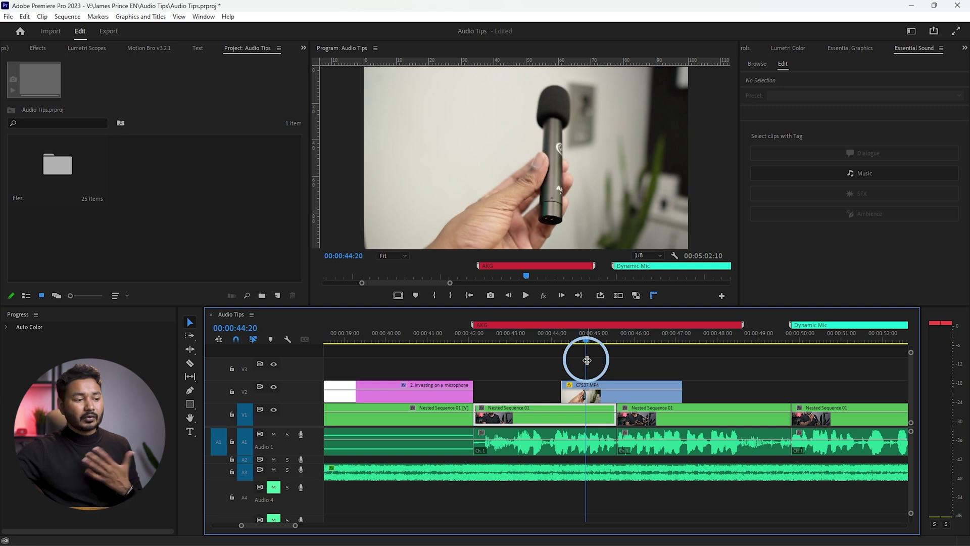
Add a clip marker to C7537.MP4 at 00:00:44:20 and load the clip in the Source Monitor.
click(599, 394)
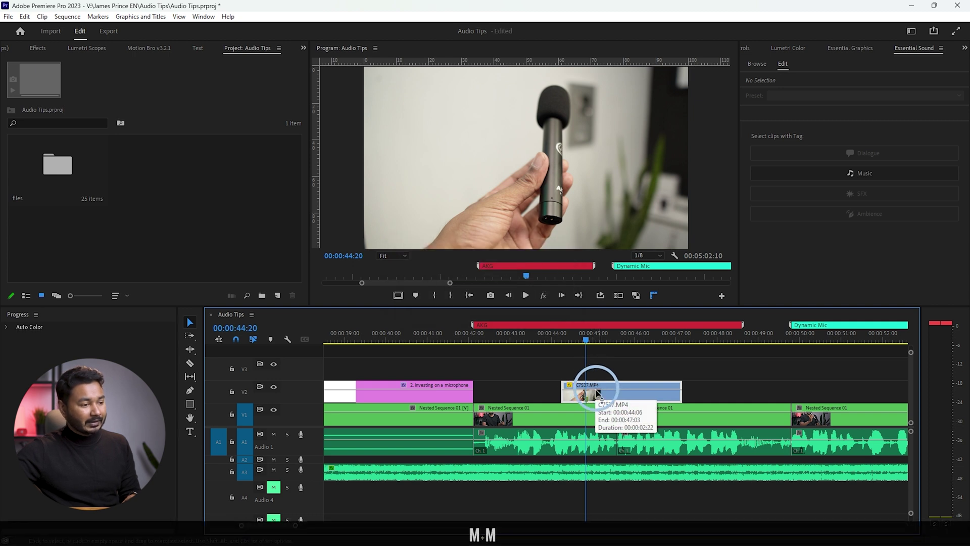
alt+scroll(591, 402, up, 3)
key(ctrl+z)
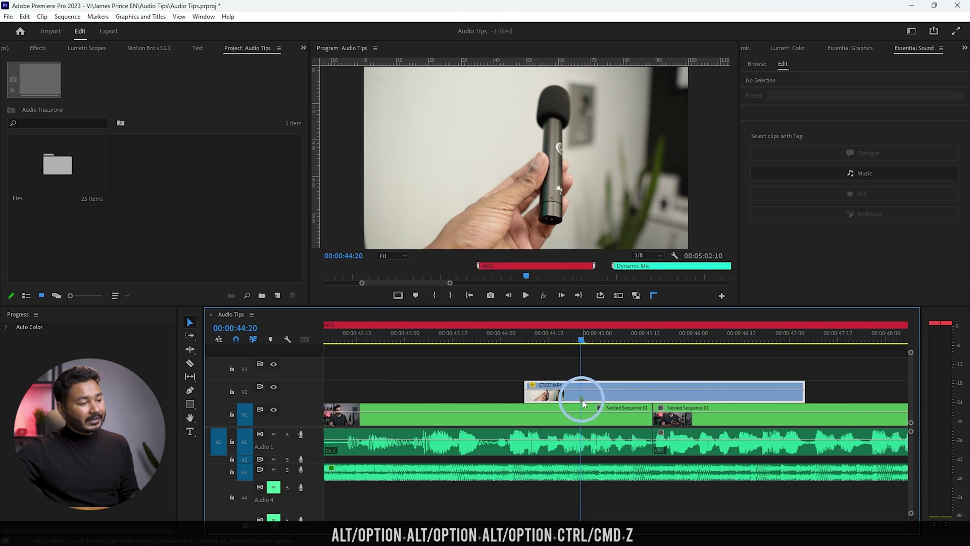
double_click(584, 403)
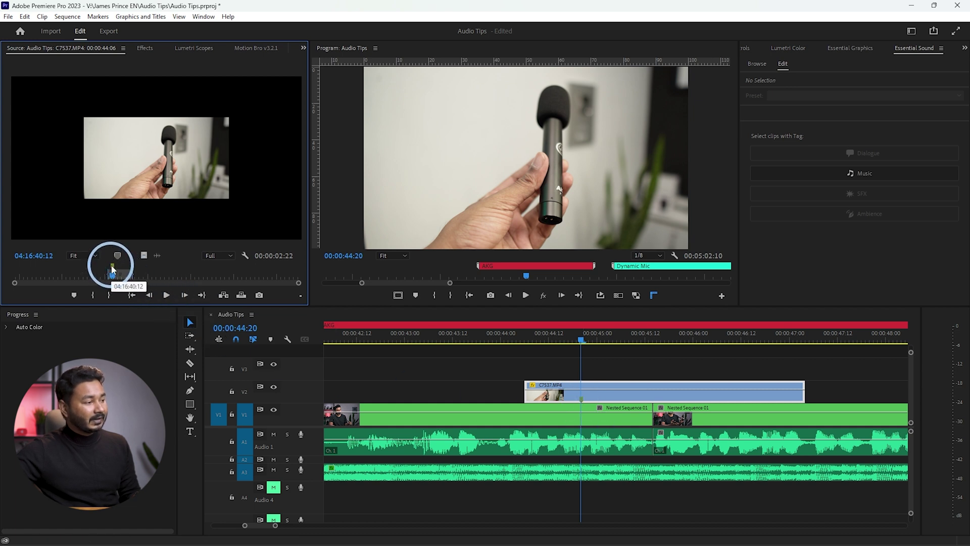
Stretch the C7537.MP4 clip marker into a range about 00:00:01:18 long and set its color to red.
key(alt)
mouse_move(141, 268)
mouse_down()
mouse_move(191, 268)
mouse_move(128, 271)
mouse_up()
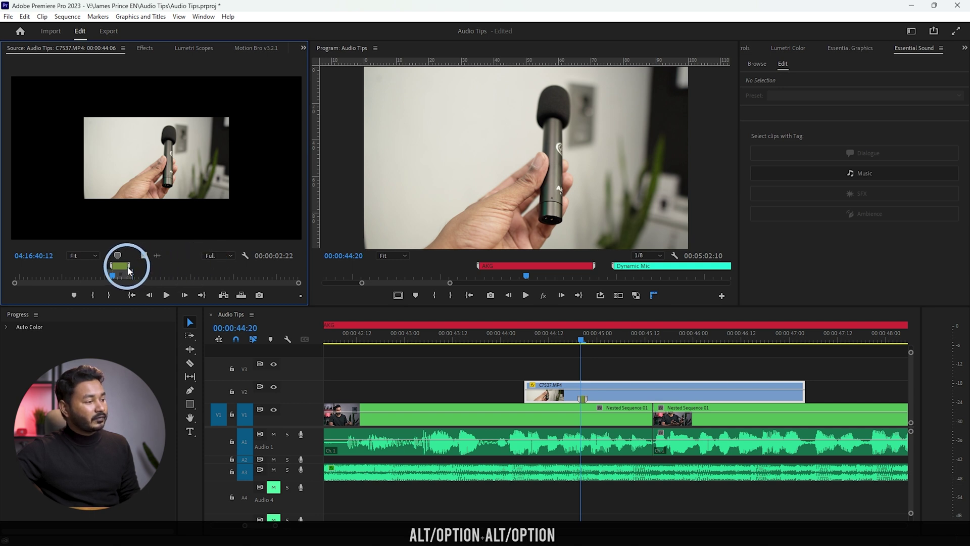
double_click(122, 269)
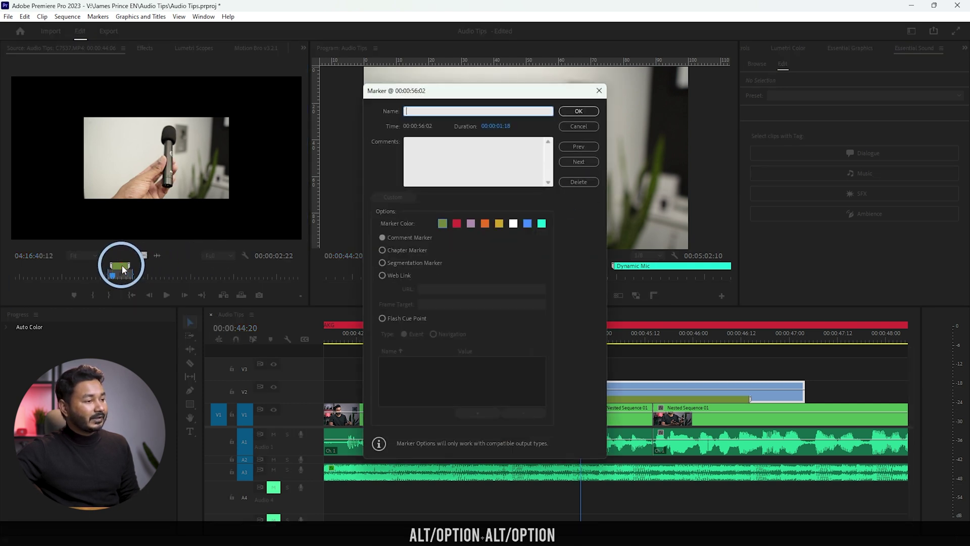
click(456, 222)
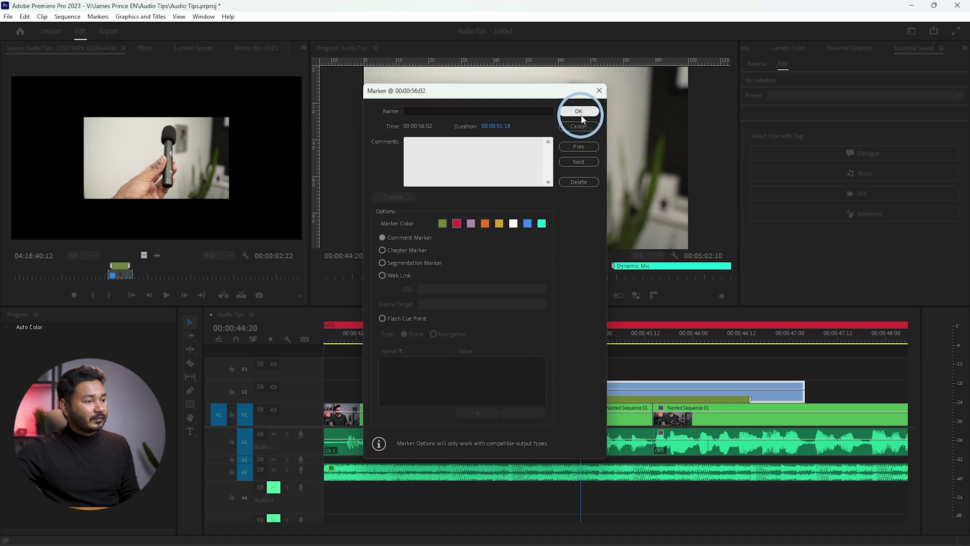
click(578, 111)
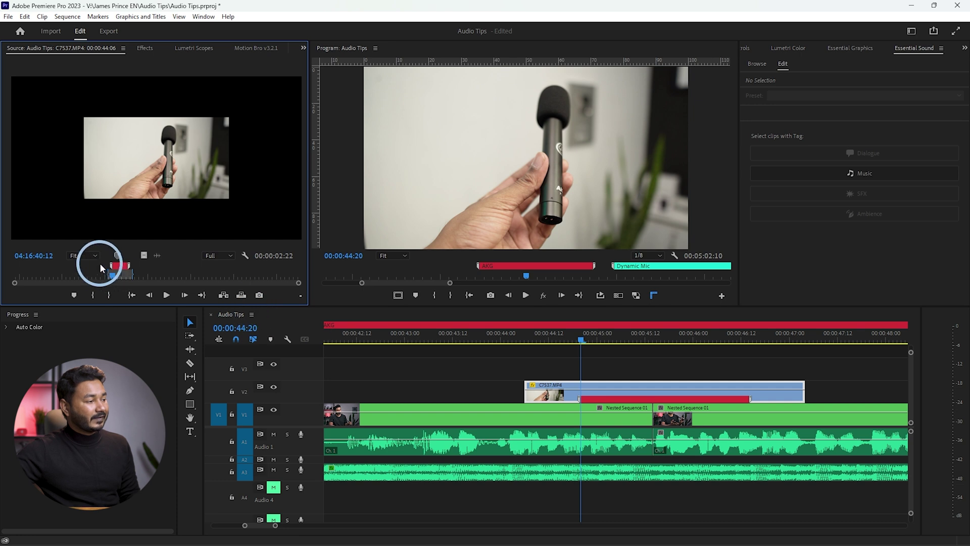
Name the red C7537.MP4 clip marker "Please use this portion", keeping the red color.
double_click(117, 268)
click(437, 108)
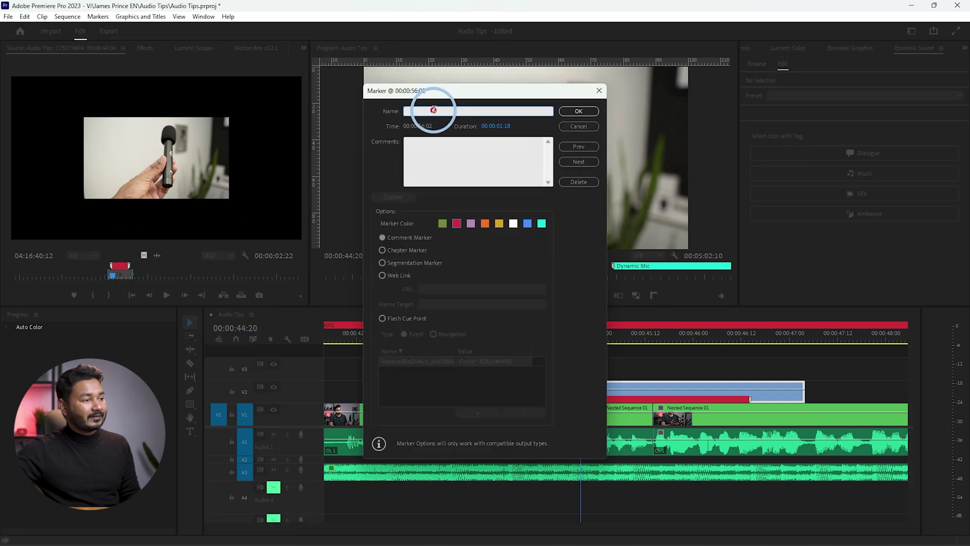
key(shift)
text(Please use this portion)
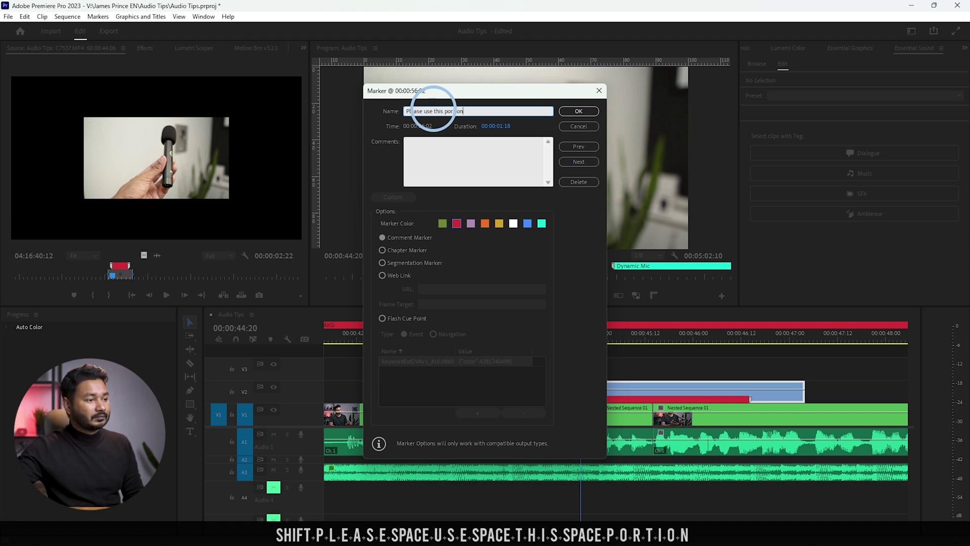
click(456, 224)
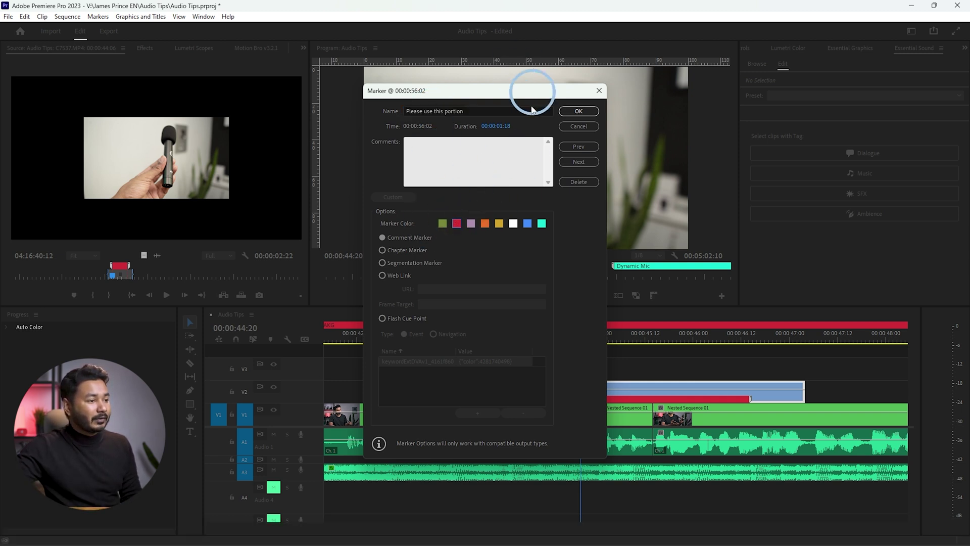
click(579, 112)
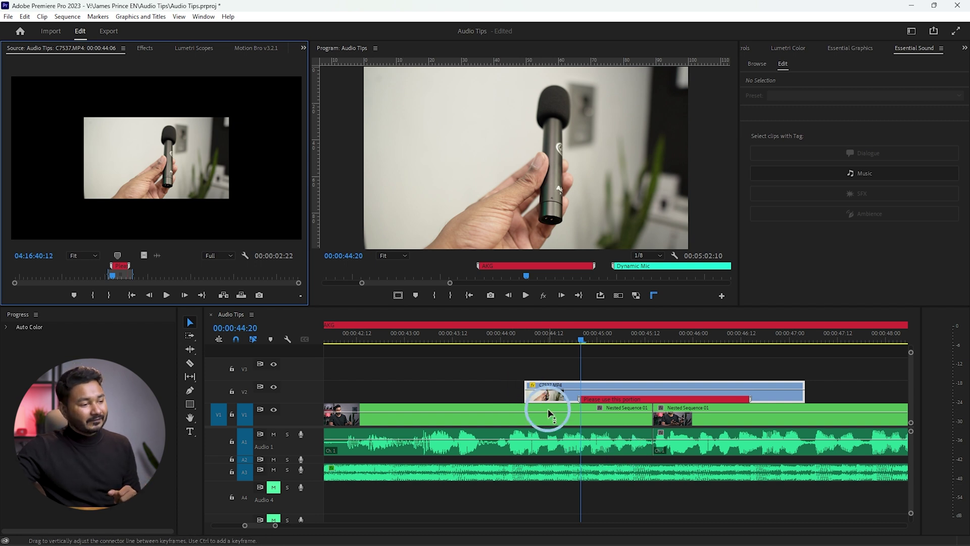
Trim the start and end of C7537.MP4 to match its "Please use this portion" marker range.
drag(525, 393, 581, 394)
drag(803, 396, 749, 393)
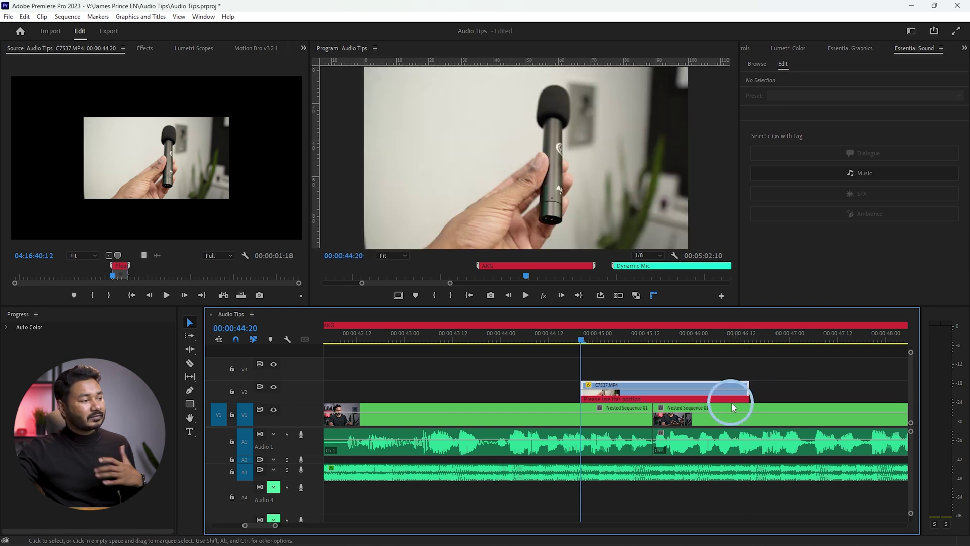
Add a clip marker to the ES_On Cruise Control music clip at 00:00:44:20 and load it in the Source Monitor.
click(593, 478)
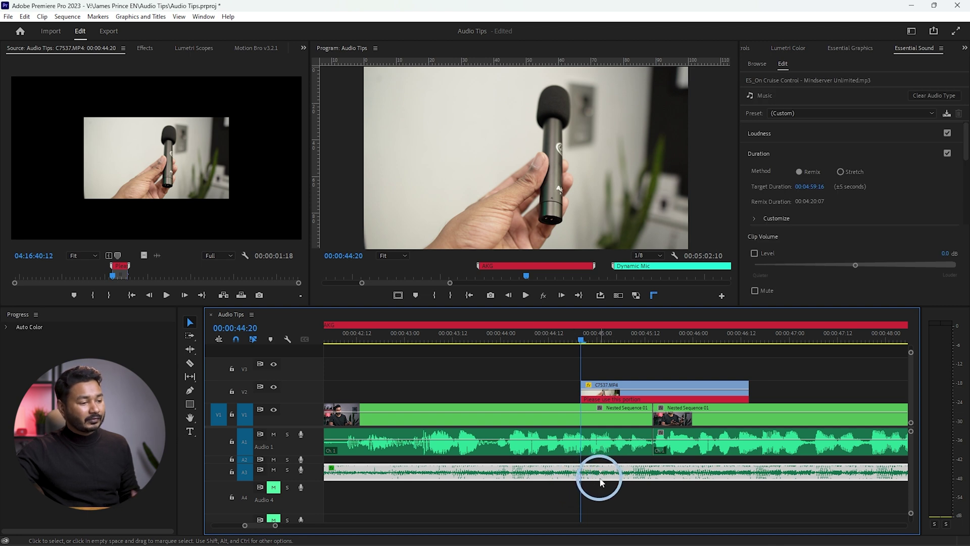
key(m)
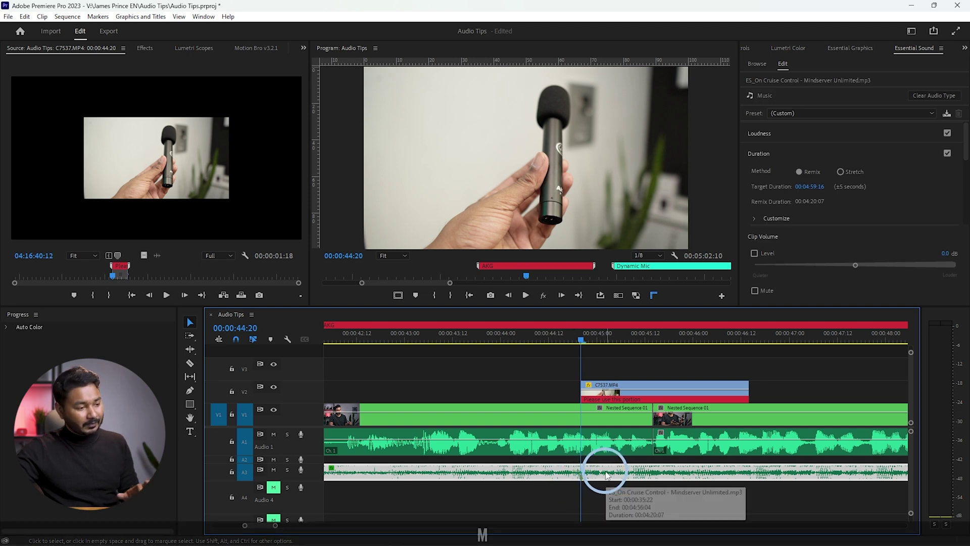
double_click(583, 479)
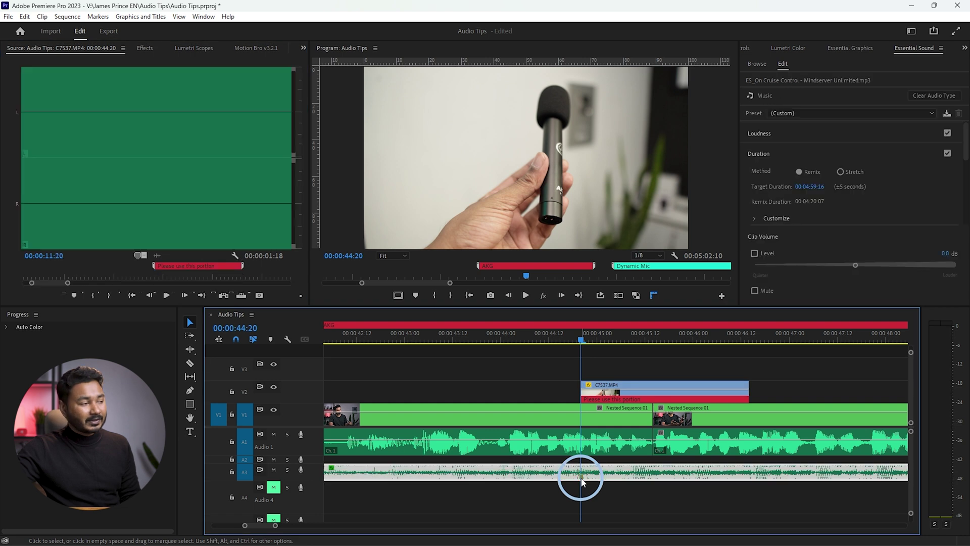
click(102, 72)
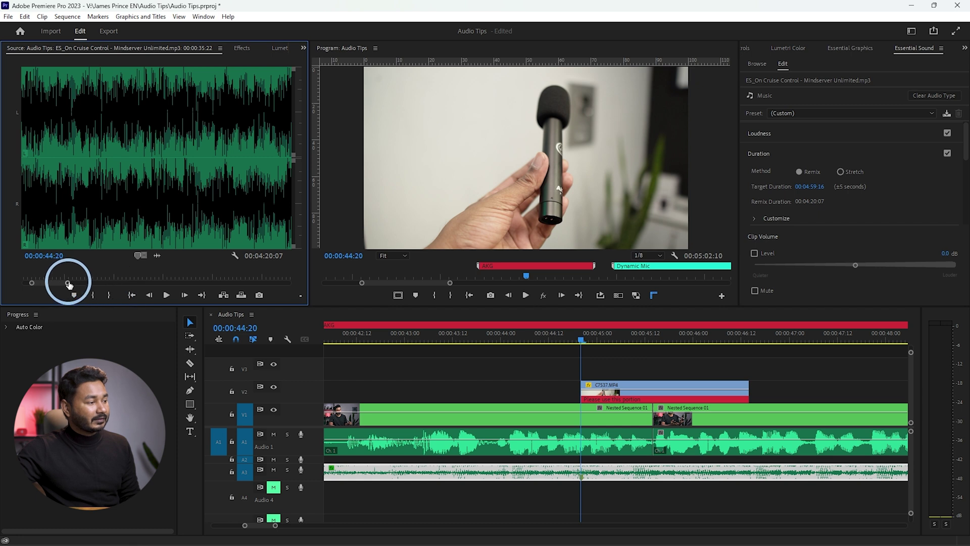
Name the music clip's marker "intro" and set its color to white.
scroll(138, 283, up, 3)
click(158, 269)
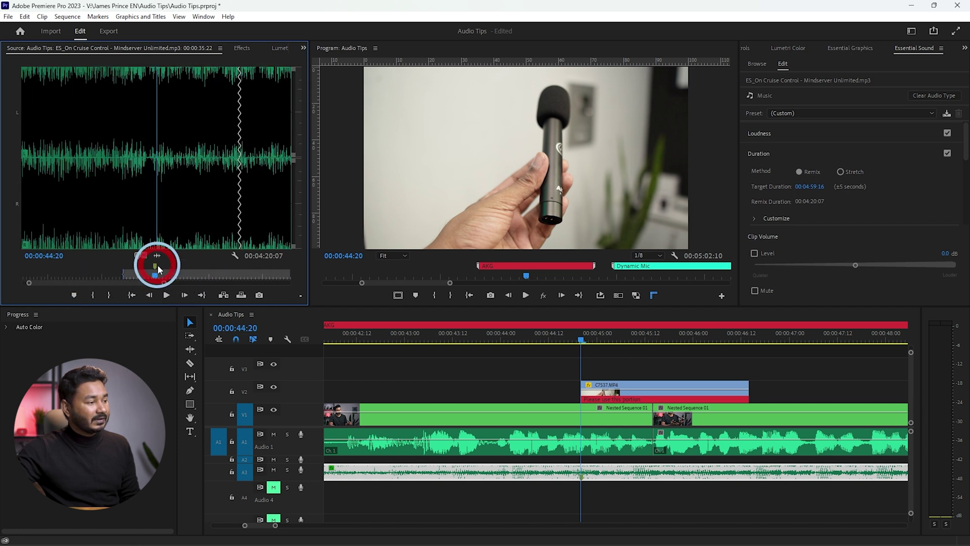
double_click(155, 267)
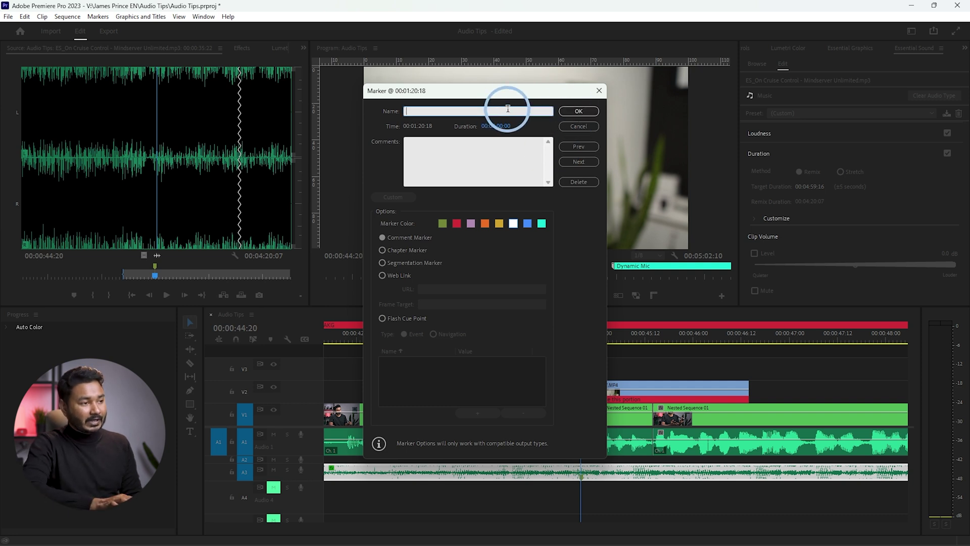
text(intro)
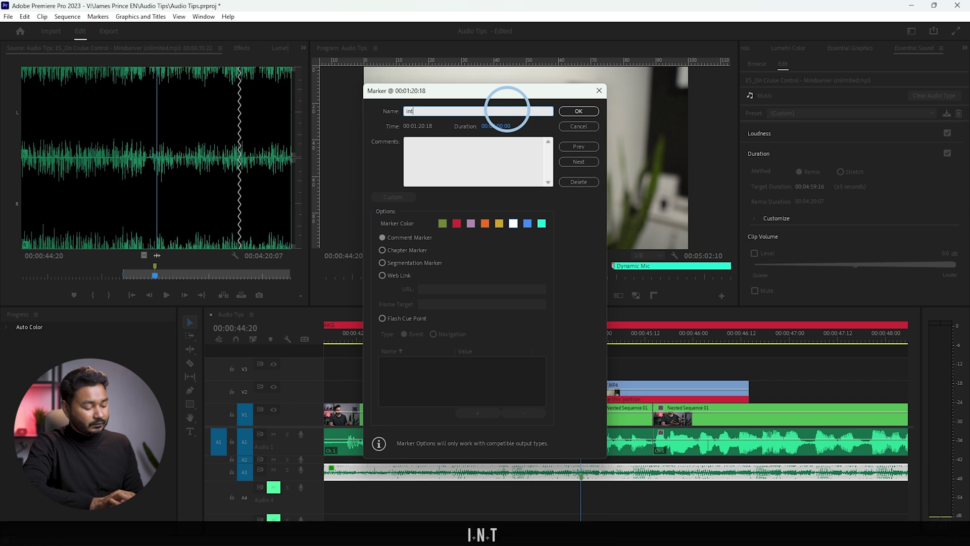
click(577, 119)
Stretch the white "intro" marker into a range from about 00:00:48:20 to the music clip's remix edit point.
alt+click(156, 267)
drag(156, 267, 238, 267)
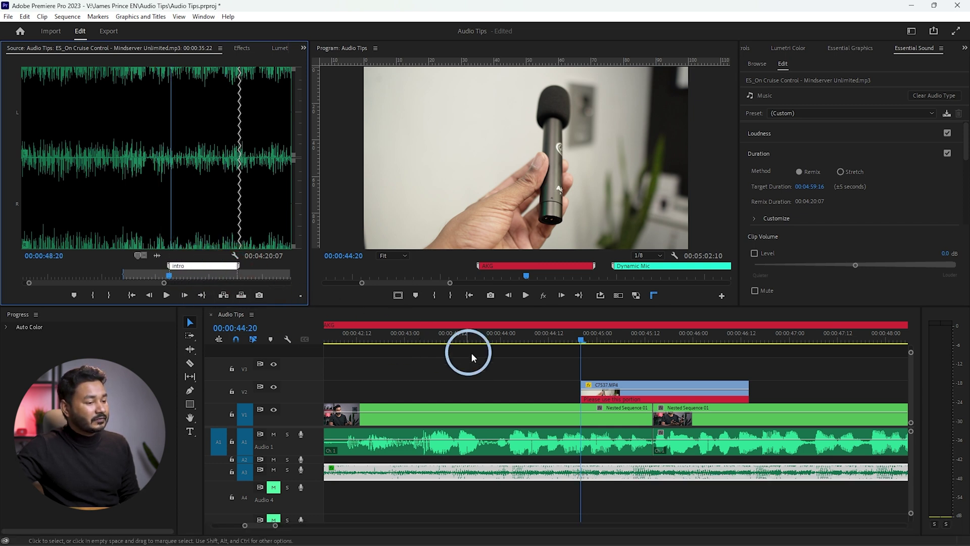